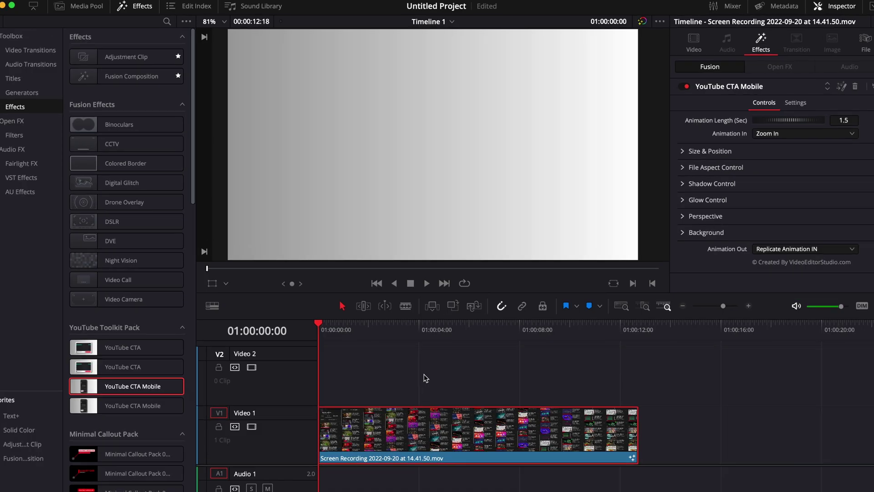
Play the finished phone animation from the start to preview it
key("space")
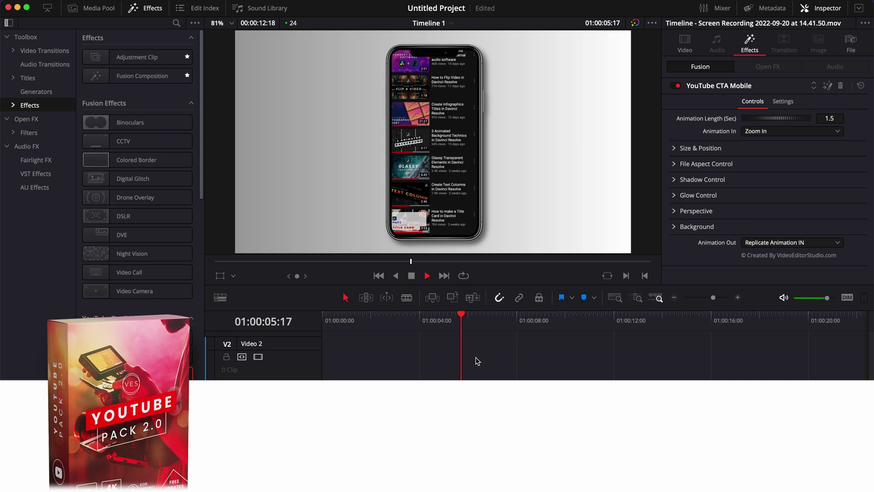
left_click(408, 315)
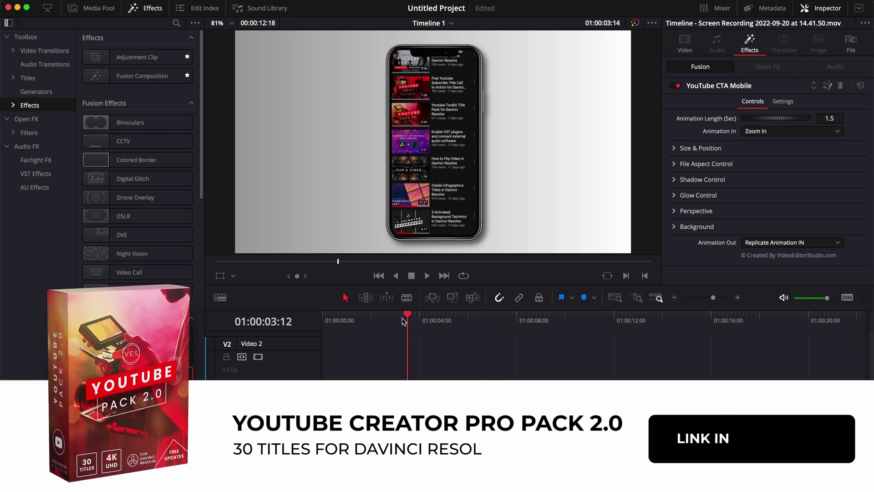
key("Home")
key("space")
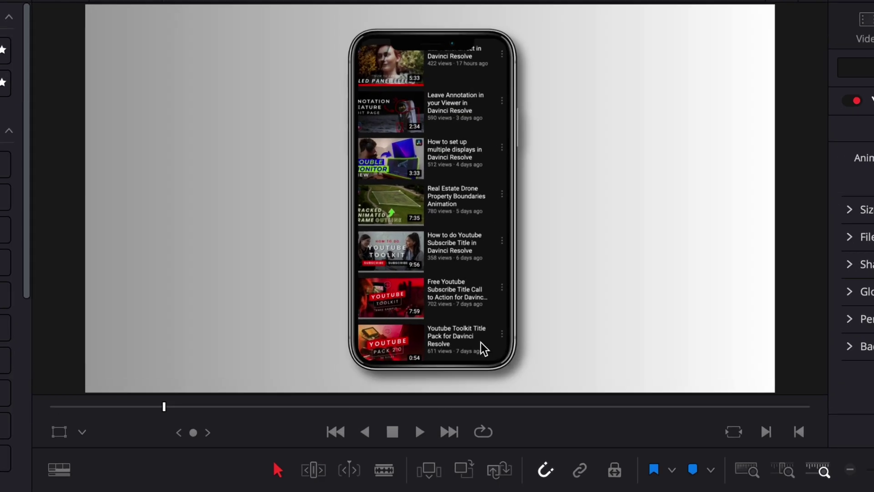
key("space")
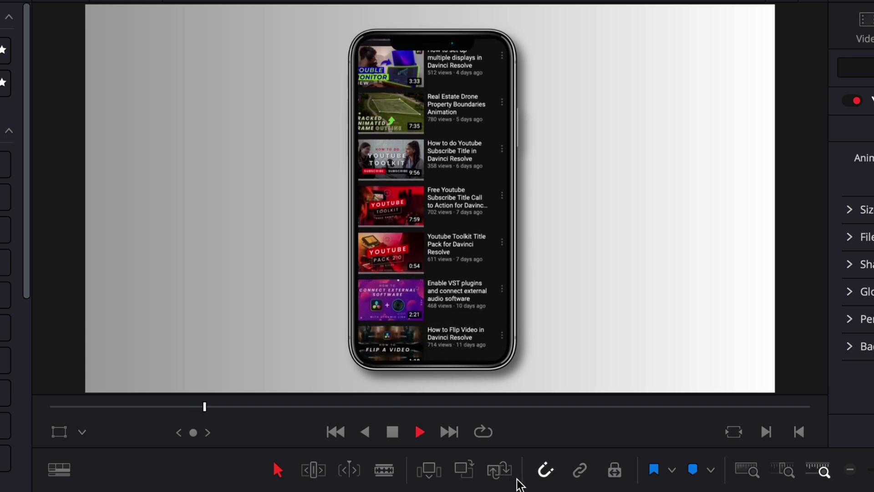
key("space")
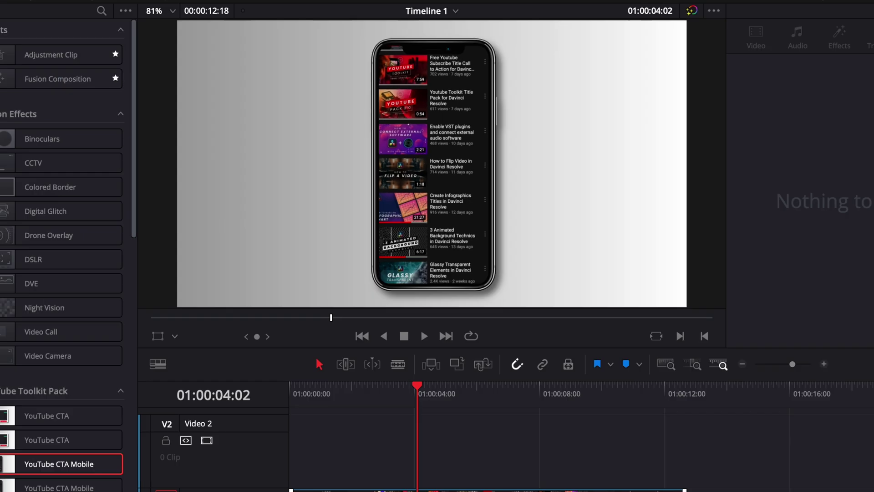
Replace the Video 1 clip with the screen recording from Downloads
left_click(572, 430)
key("BackSpace")
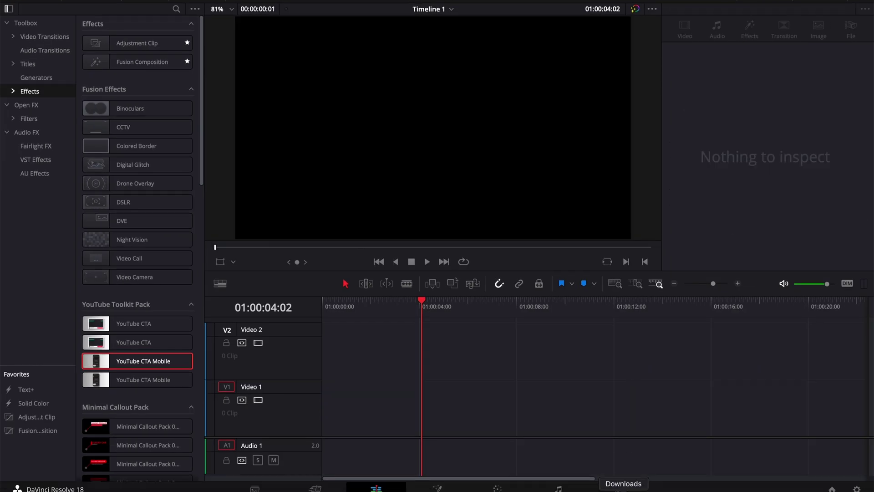
left_click(624, 478)
left_click_drag(621, 446, 327, 426)
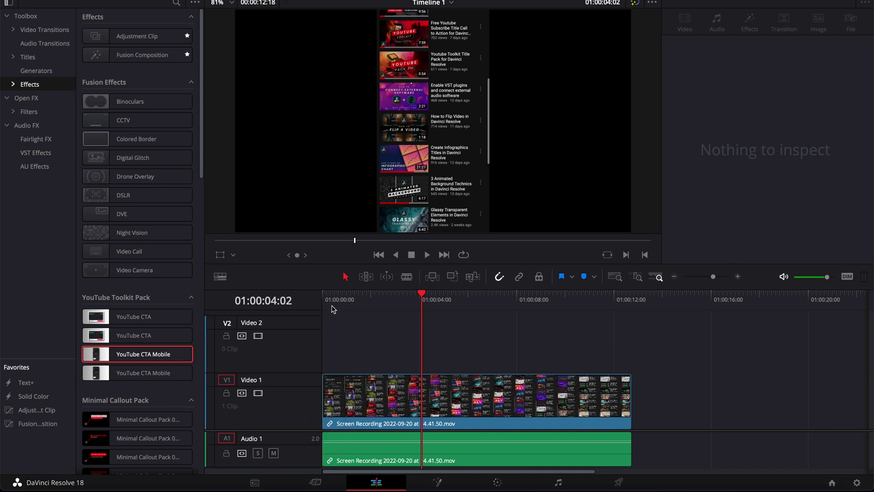
left_click_drag(332, 309, 403, 319)
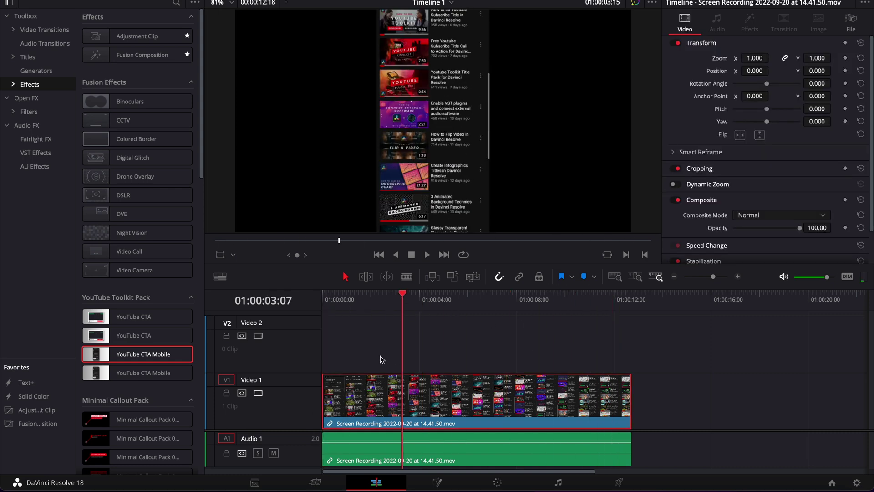
left_click(333, 297)
Delete the recording's audio and convert the video into a Fusion clip
left_click(398, 456)
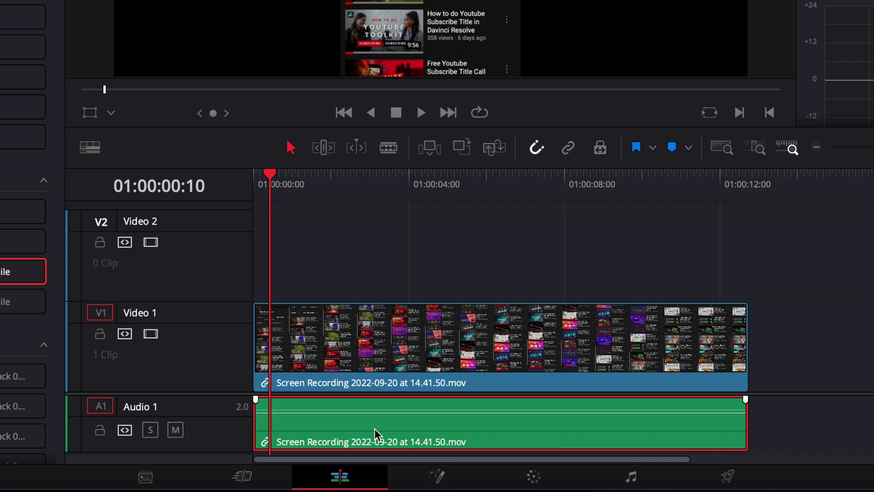
key("Delete")
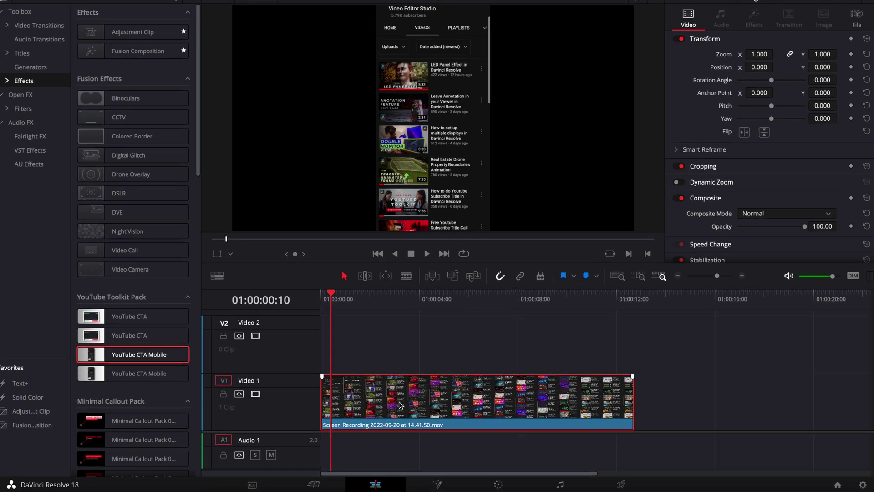
right_click(376, 353)
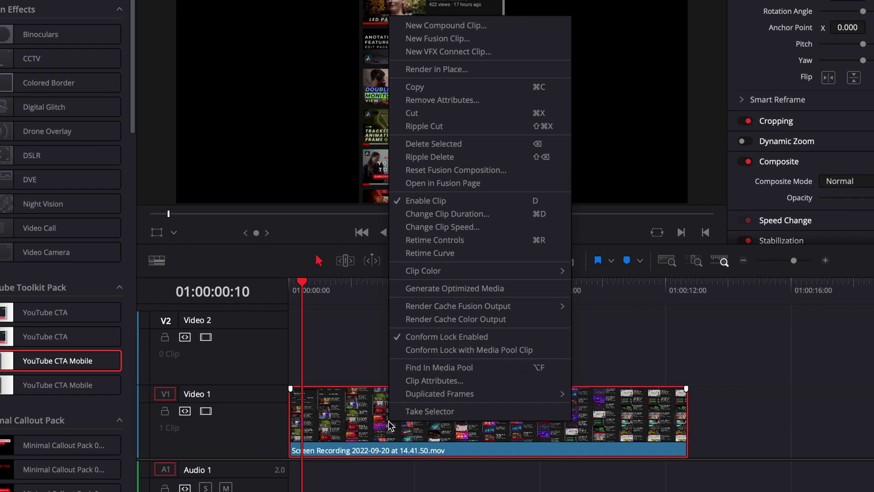
left_click(413, 39)
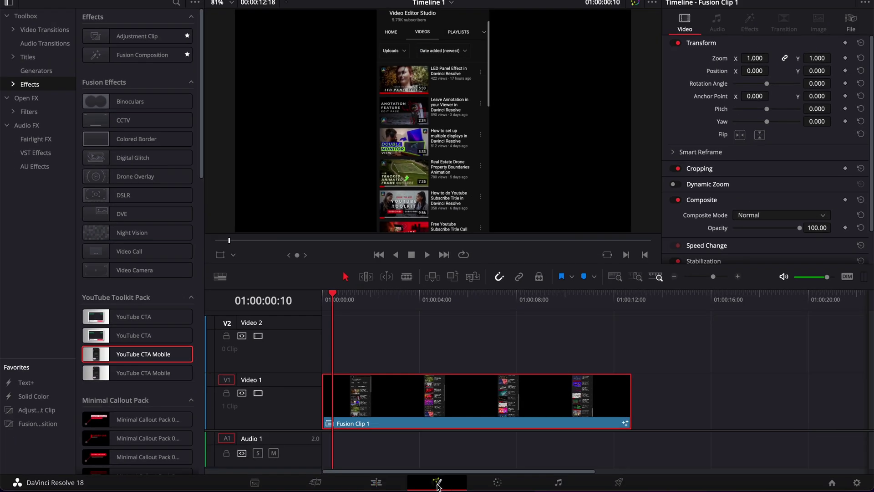
On the Fusion page, bring the phone PNG from Downloads into the node graph
left_click(437, 482)
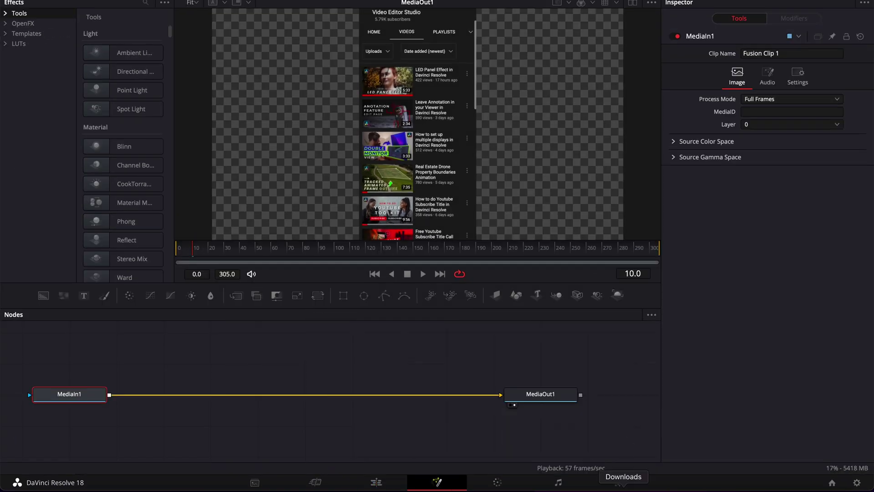
left_click(628, 479)
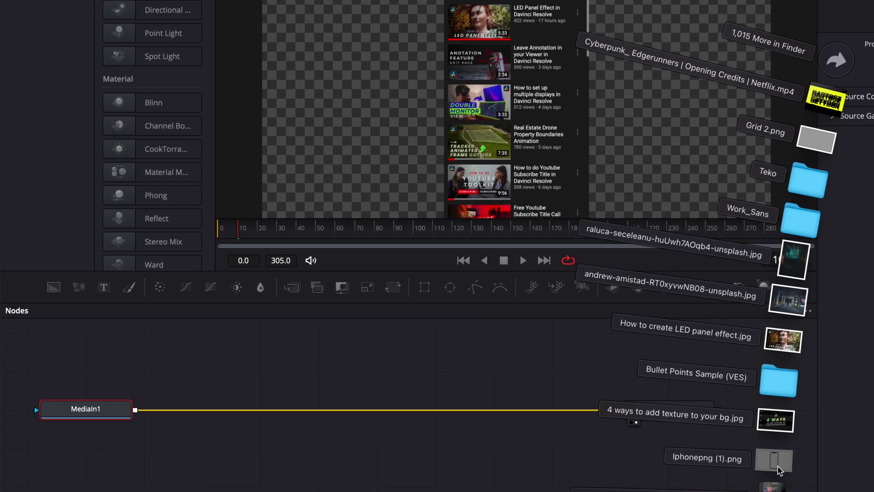
left_click_drag(626, 435, 300, 329)
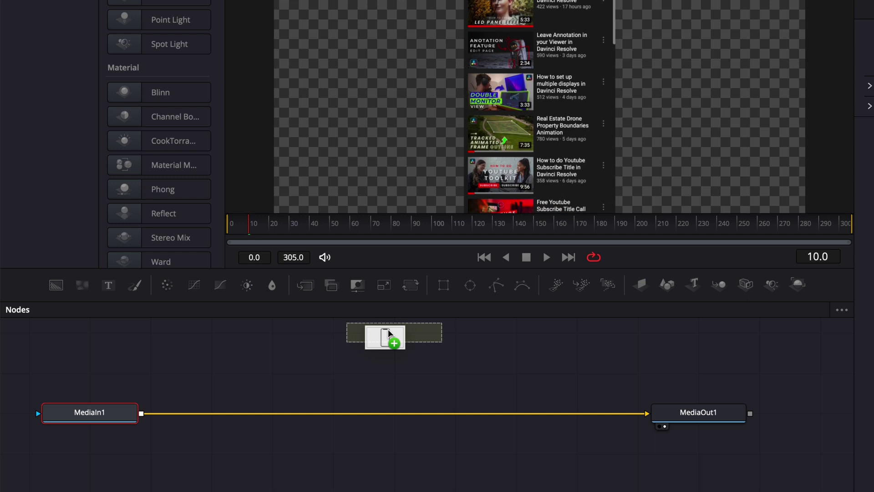
left_click_drag(403, 341, 403, 342)
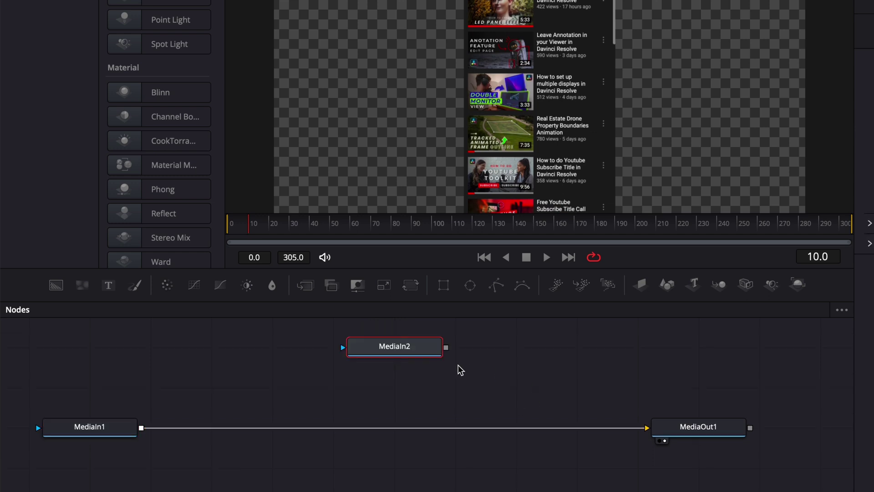
Rename MediaIn2 to 'Phone' and MediaIn1 to 'scroll'
key("F2")
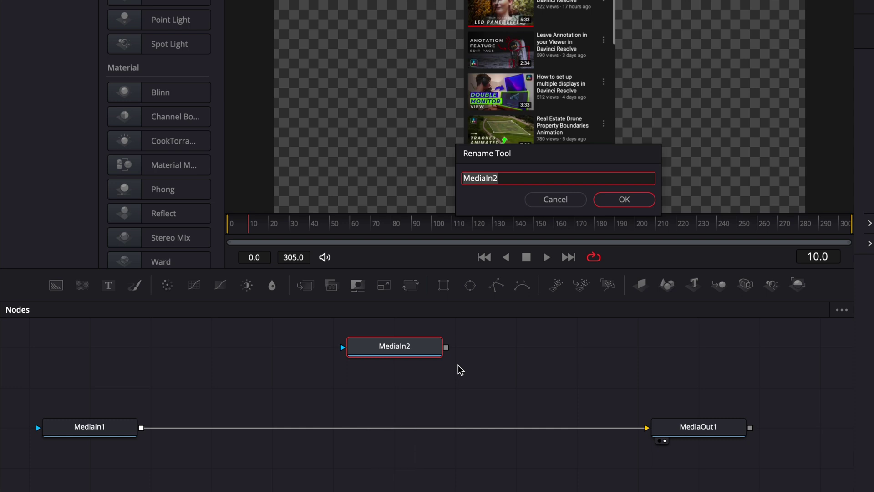
type("Phone")
key("Return")
left_click(101, 432)
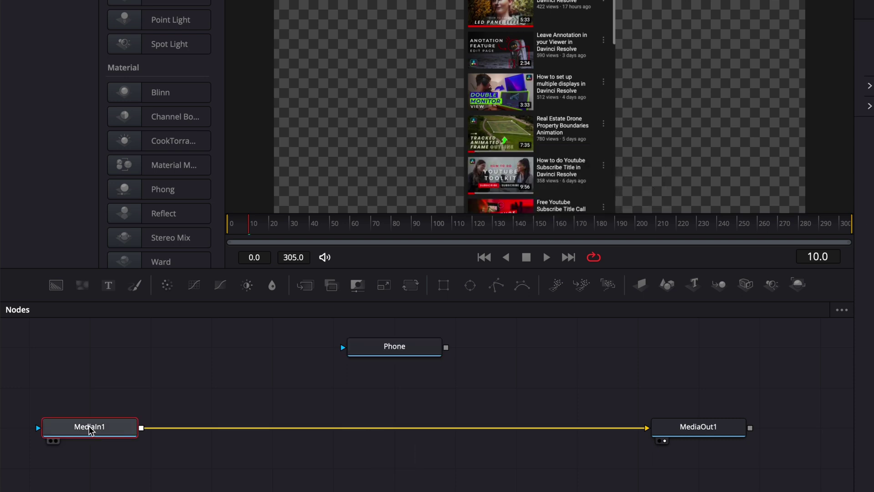
key("F2")
type("scroll")
key("Return")
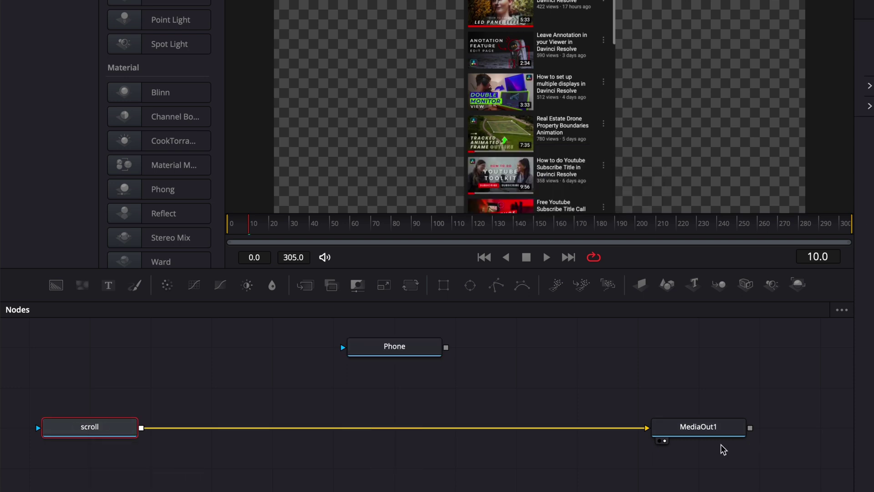
Add Background1, merge scroll then Phone over it, and connect Merge2_1 to MediaOut1
left_click_drag(646, 428, 579, 403)
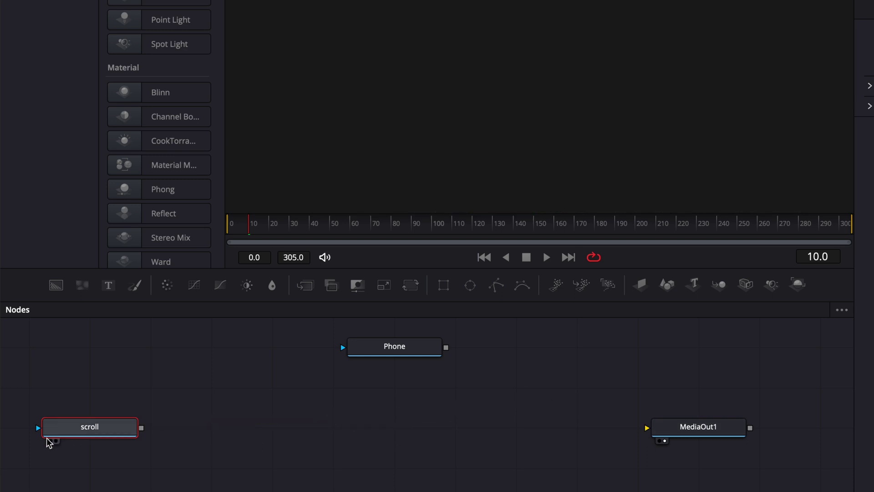
left_click_drag(73, 428, 244, 347)
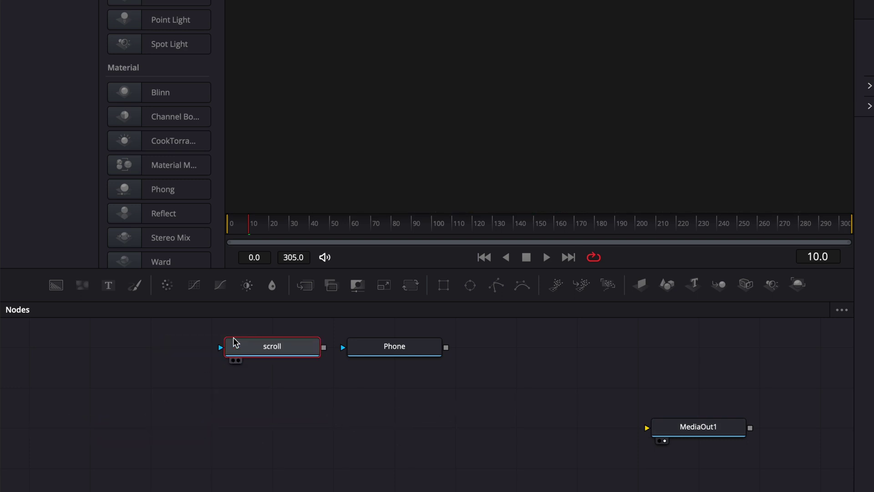
left_click_drag(55, 286, 114, 424)
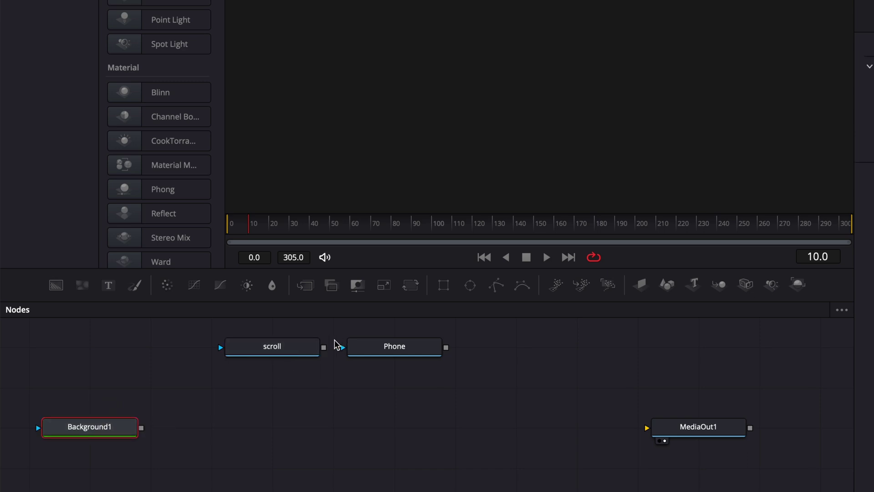
left_click_drag(324, 347, 142, 428)
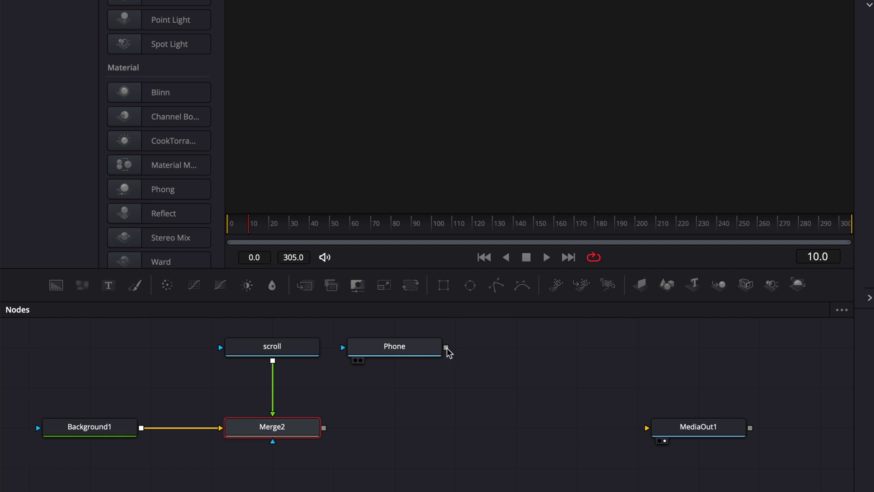
left_click_drag(448, 350, 326, 434)
left_click_drag(446, 429, 662, 431)
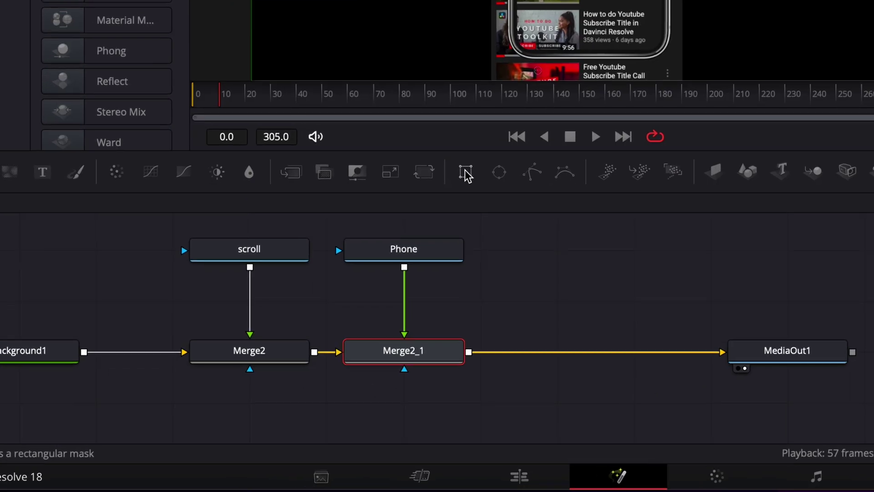
Mask Merge2 with a Rectangle1 node narrowed to the phone screen width
left_click_drag(343, 296, 214, 450)
left_click_drag(254, 423, 255, 421)
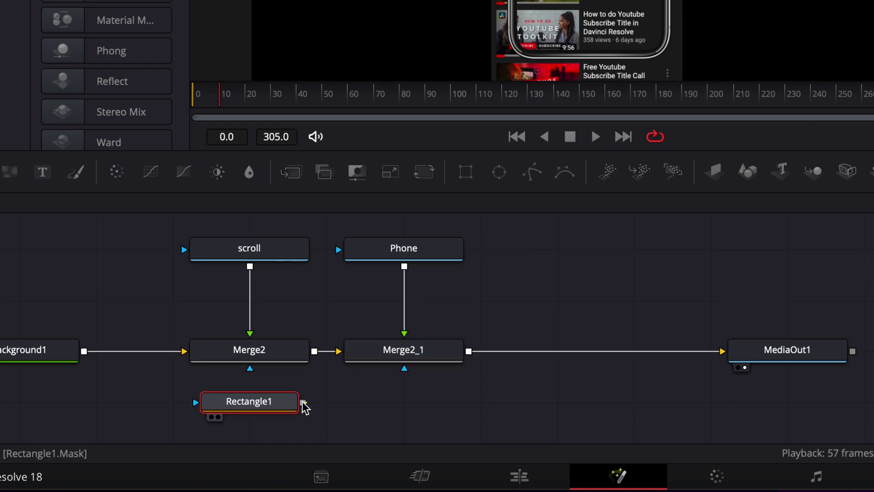
left_click_drag(303, 402, 250, 368)
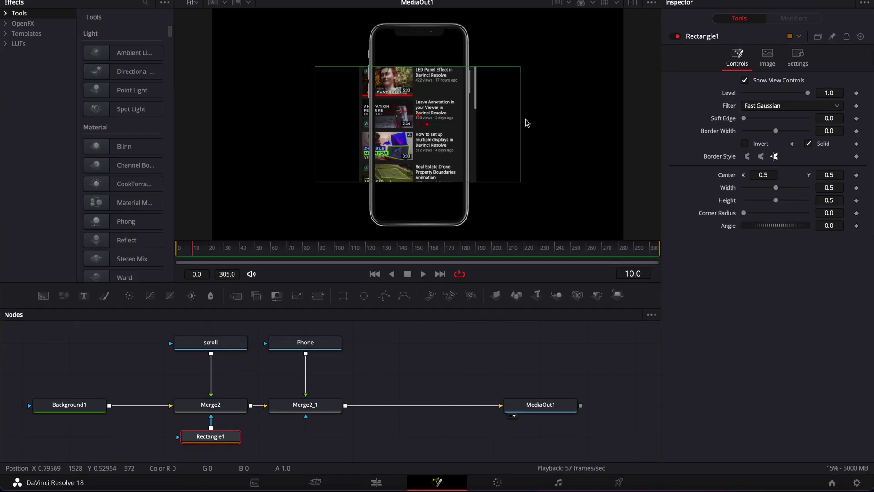
left_click_drag(526, 124, 499, 47)
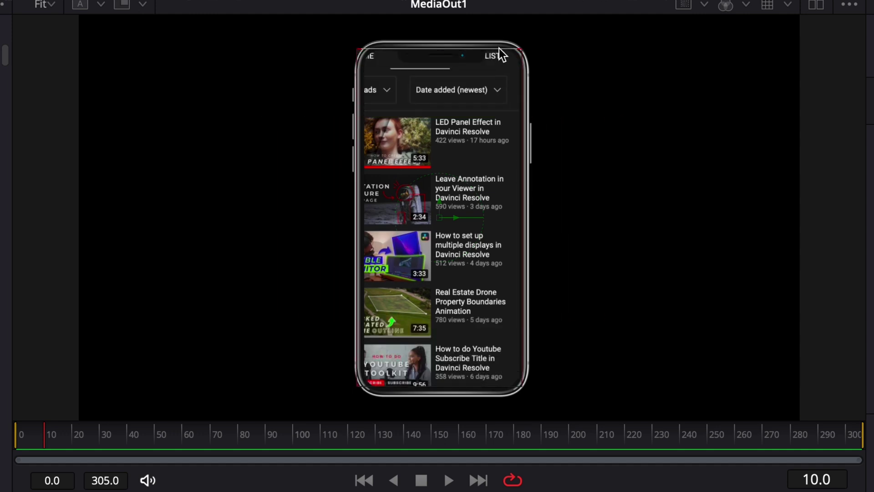
Zoom the viewer to 200% and nudge the screen mask's position slightly
left_click(51, 4)
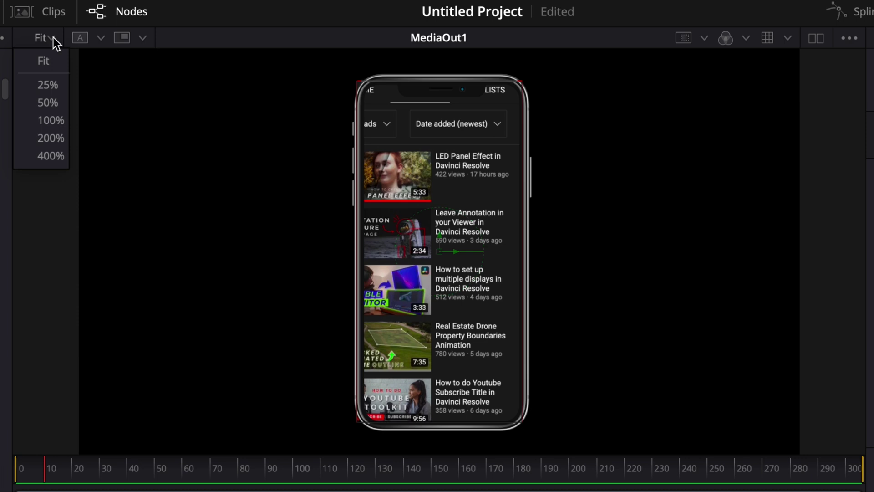
left_click(53, 37)
left_click(52, 37)
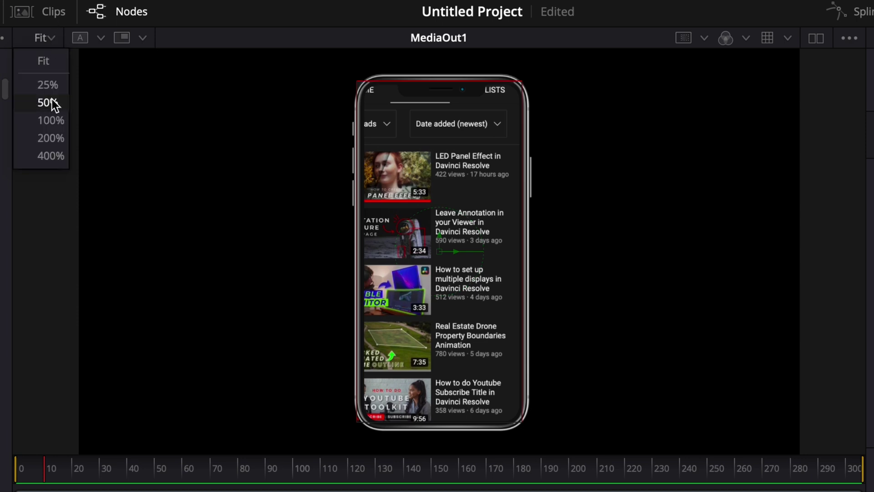
left_click(51, 140)
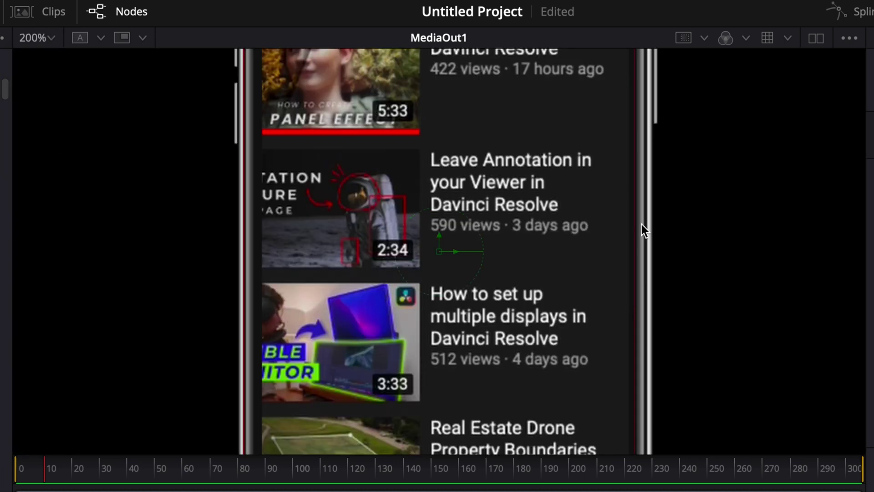
left_click_drag(455, 250, 460, 250)
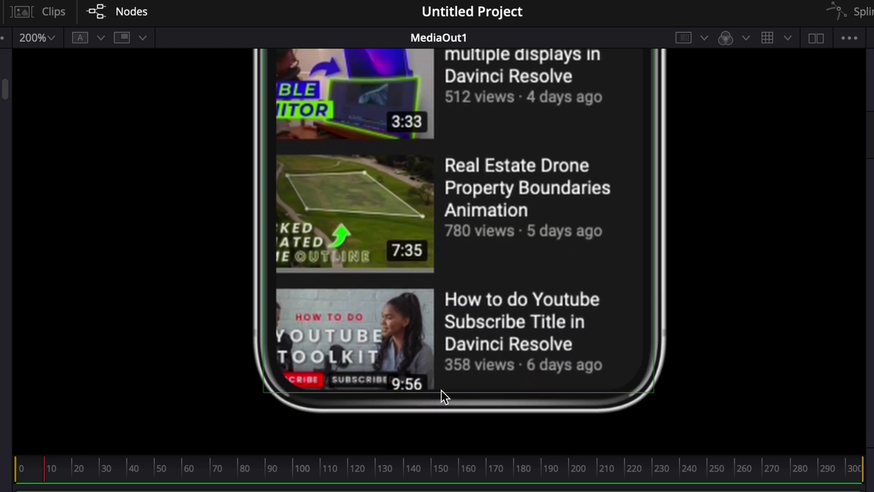
scroll(483, 337, "up", 5)
scroll(504, 303, "up", 5)
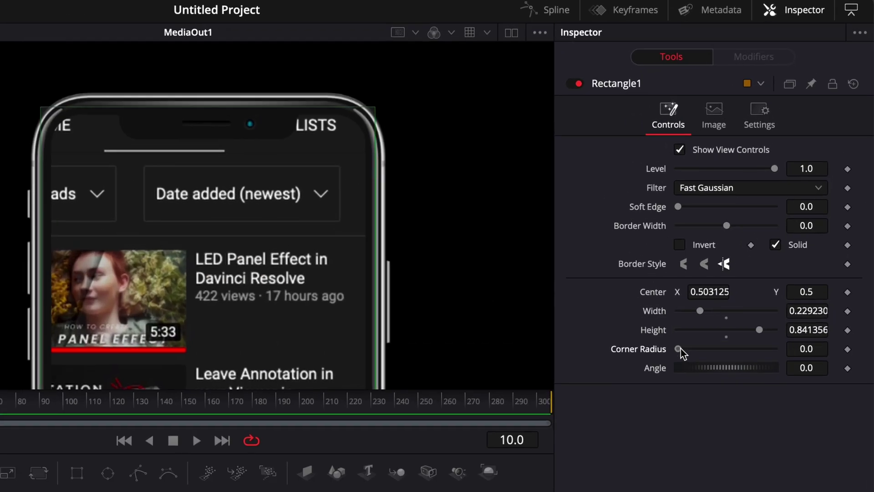
Set Rectangle1's corner radius to 0.205, then return the viewer to Fit
left_click_drag(746, 232, 761, 233)
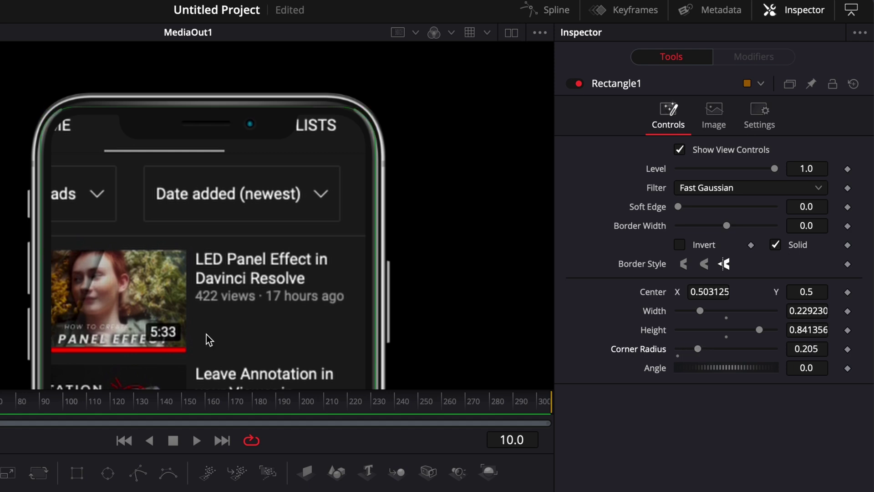
scroll(253, 231, "down", 8)
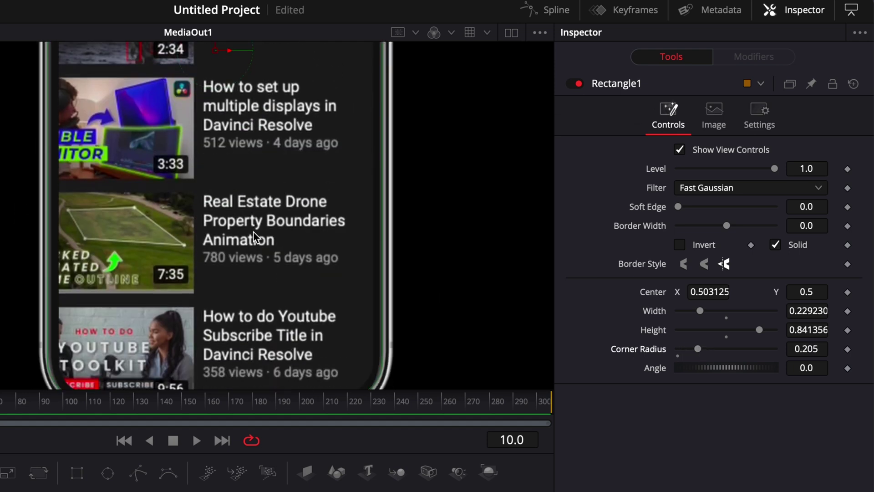
scroll(253, 232, "down", 2)
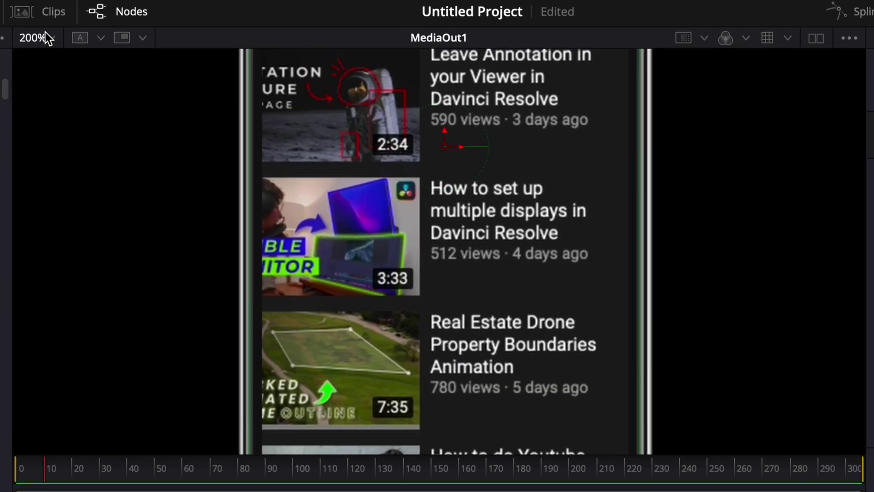
left_click(50, 38)
left_click(43, 60)
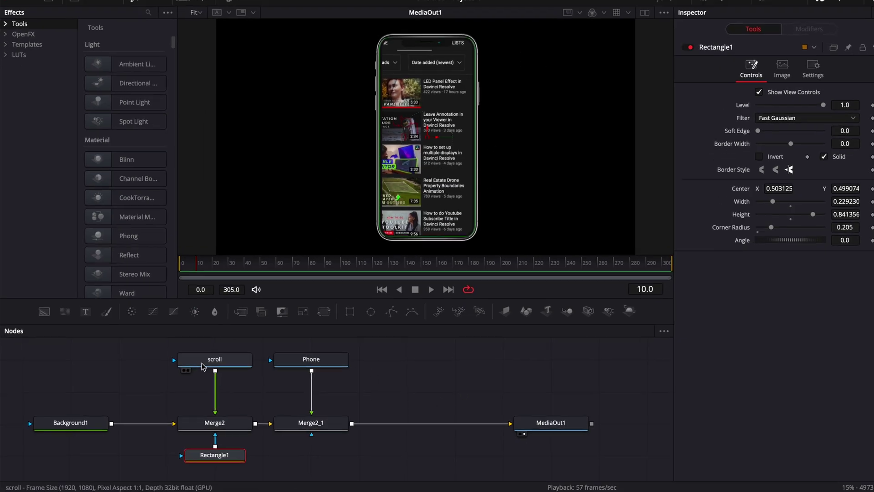
Insert a Transform after the scroll node with Size 0.849 and Center X 0.505
left_click(203, 364)
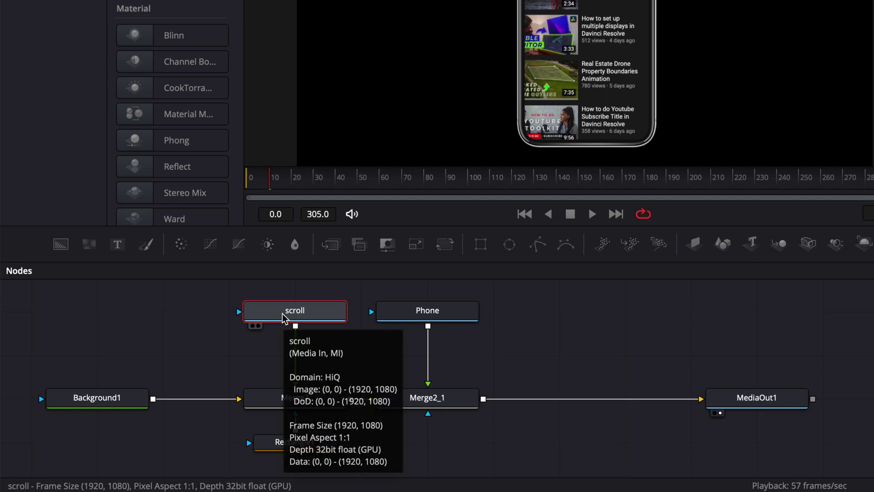
key("shift+space")
type("transform")
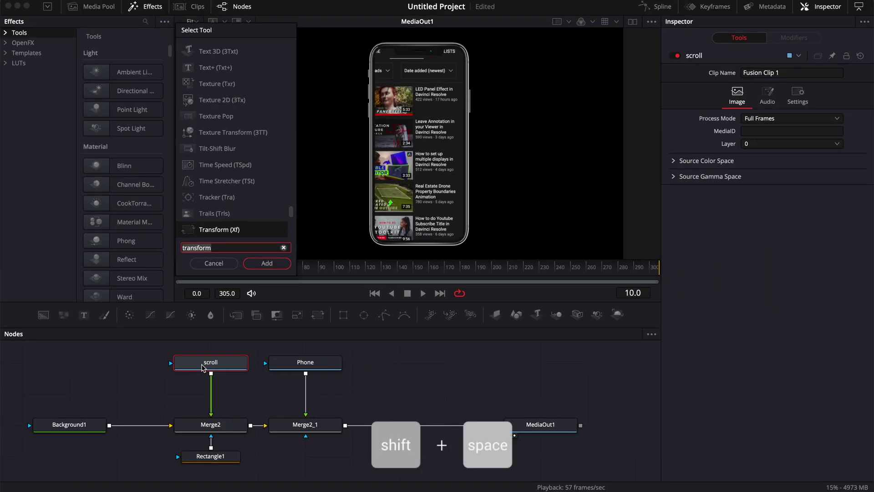
key("Return")
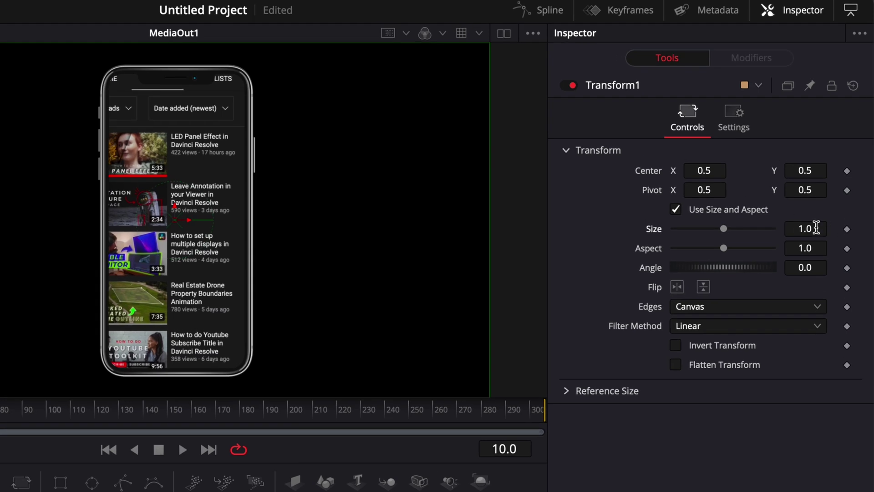
left_click_drag(817, 228, 780, 228)
left_click_drag(704, 169, 707, 169)
left_click_drag(805, 229, 807, 229)
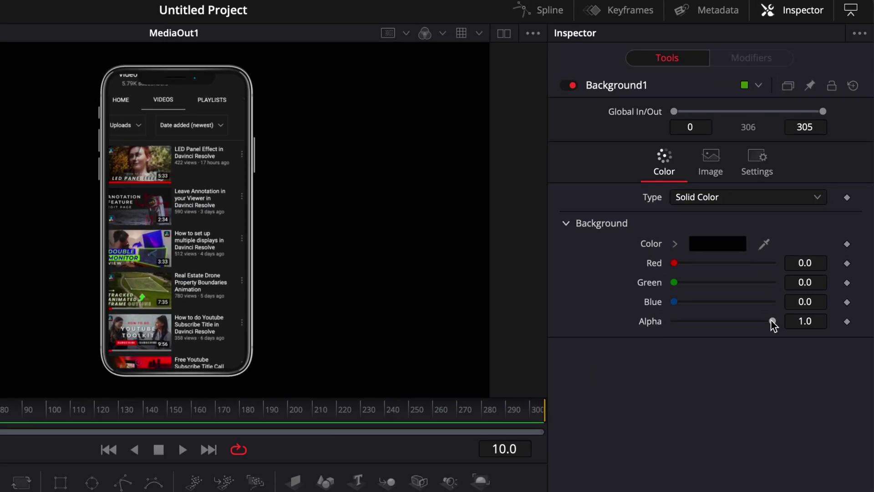
Set Background1's Alpha to 0 and add a Drop Shadow after Merge2_1, strength 0.5
left_click_drag(772, 322, 637, 337)
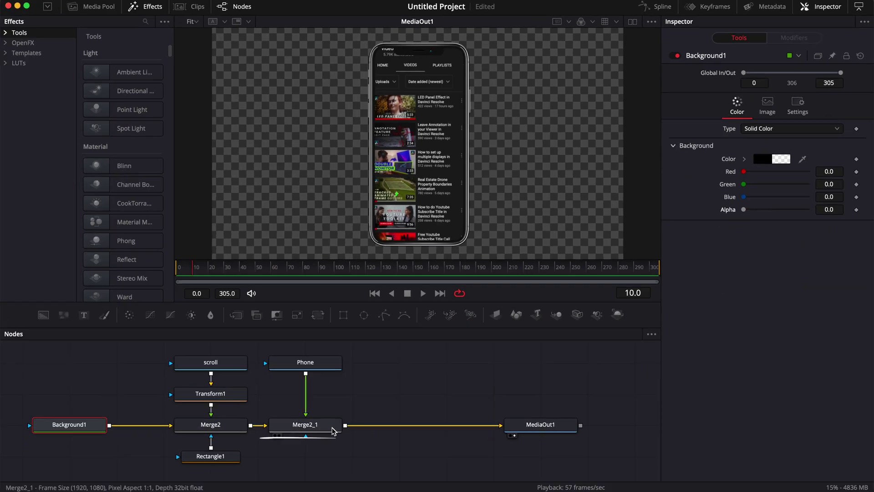
left_click(324, 426)
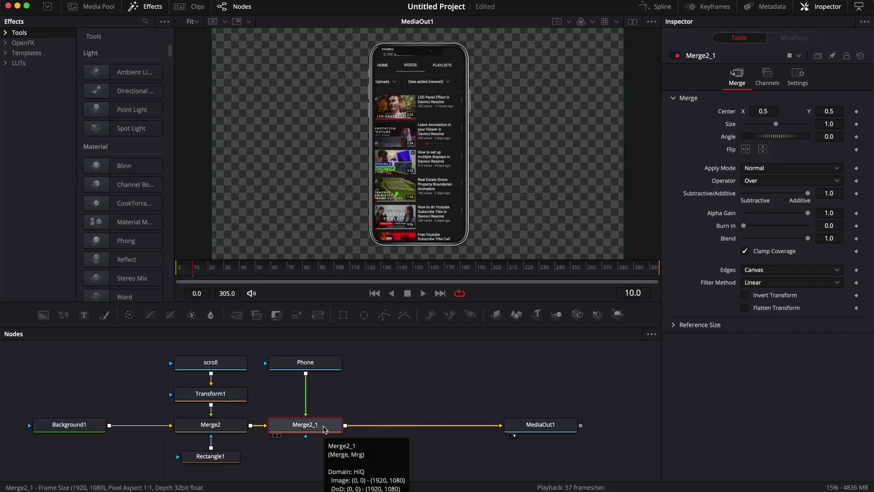
key("shift+space")
type("drop")
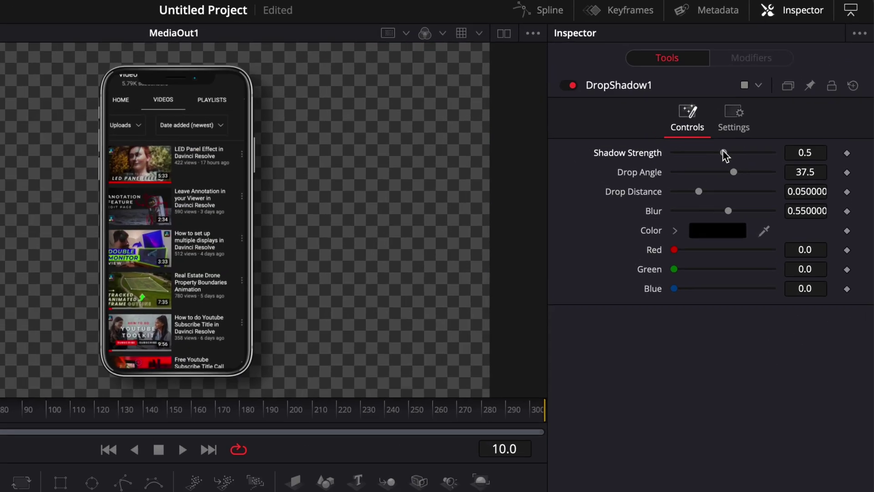
left_click_drag(776, 99, 794, 99)
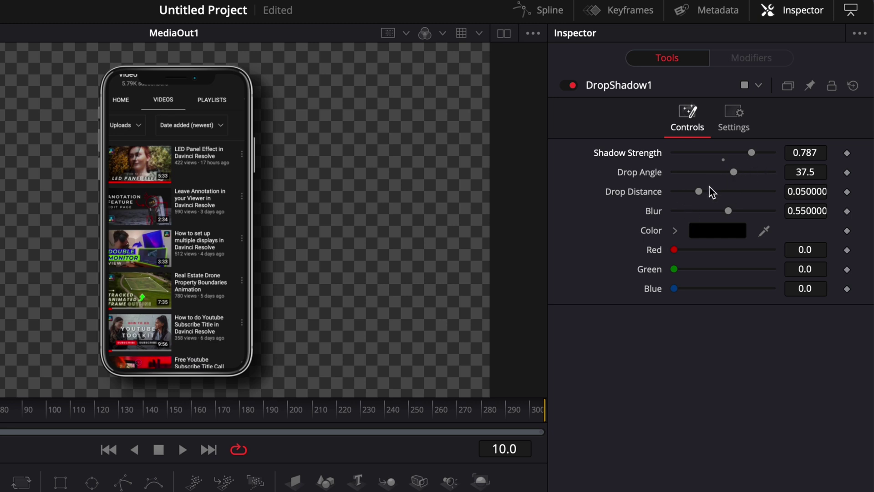
double_click(642, 152)
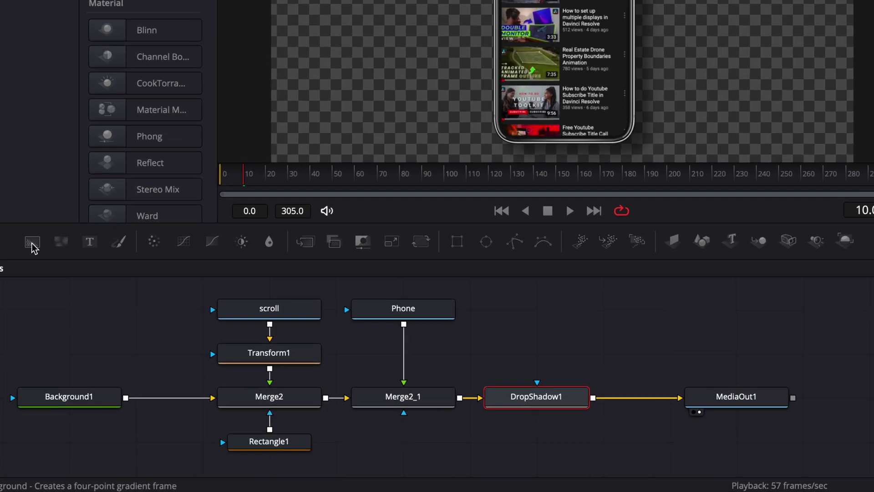
Add Background2 and merge DropShadow1 over it via Merge2_2 into MediaOut1
left_click_drag(32, 246, 514, 453)
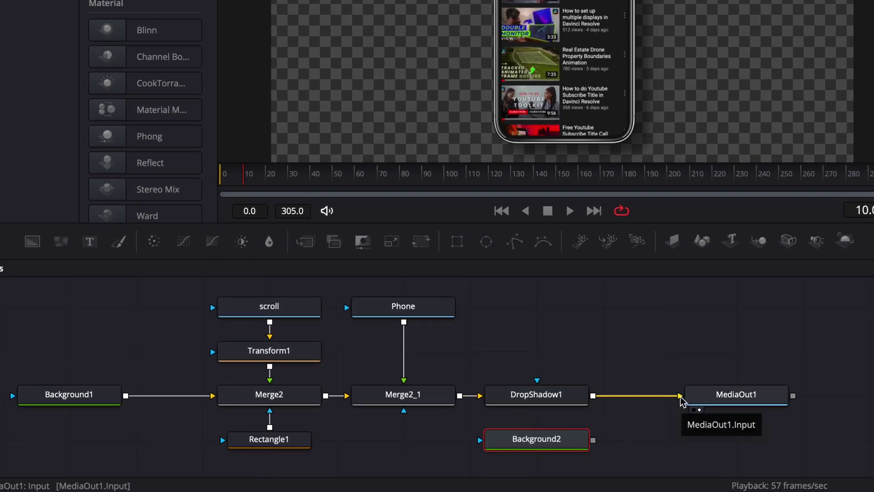
left_click_drag(680, 397, 655, 355)
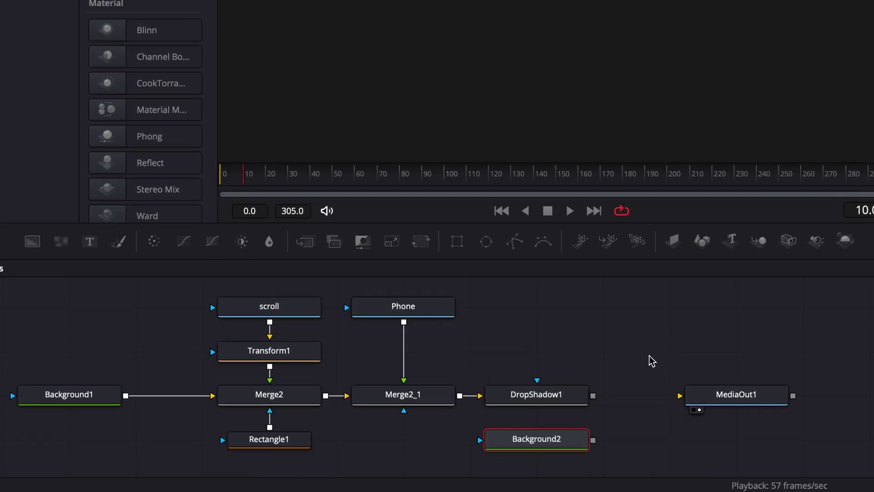
left_click_drag(593, 396, 593, 440)
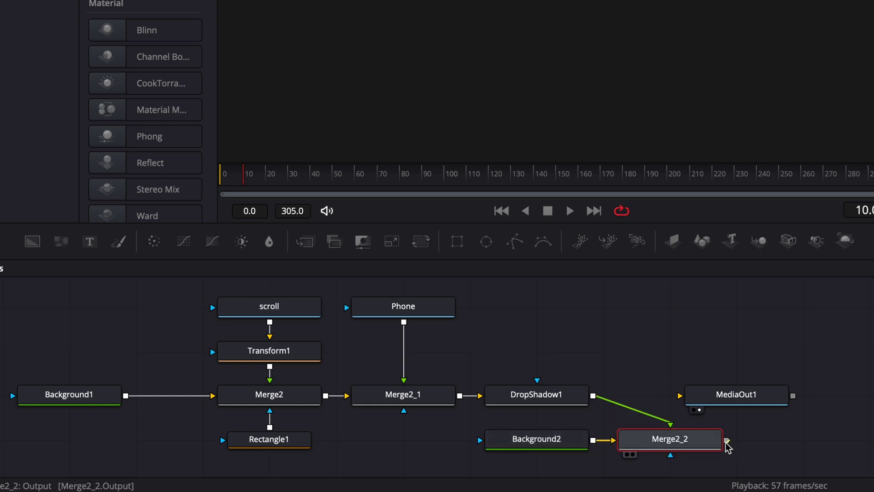
left_click_drag(727, 440, 799, 440)
Set Background2's colour to white
left_click(560, 440)
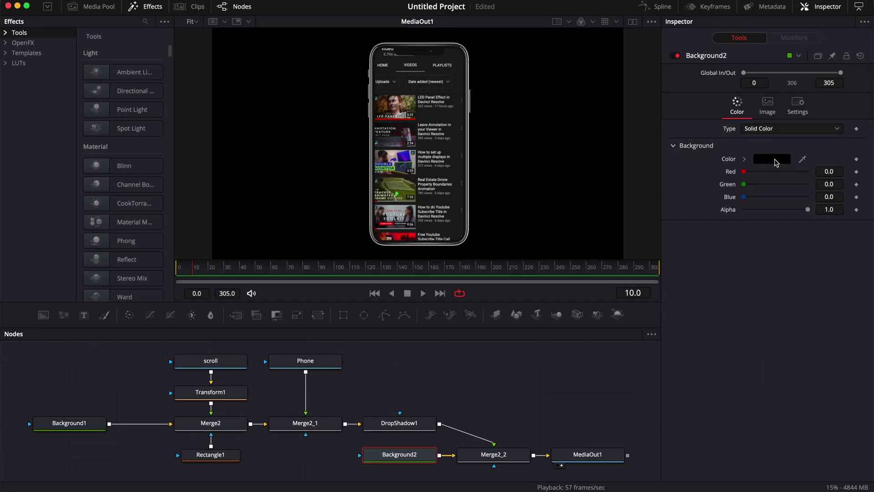
left_click(777, 162)
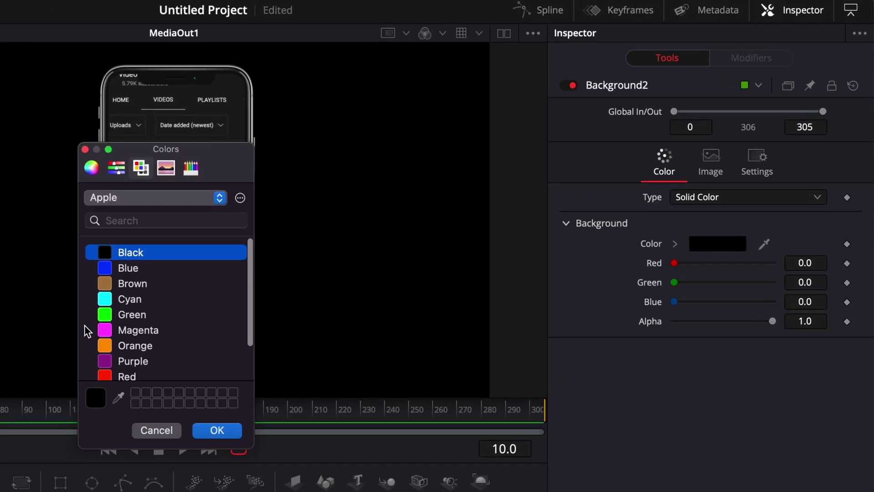
scroll(116, 350, "down", 2)
left_click(104, 364)
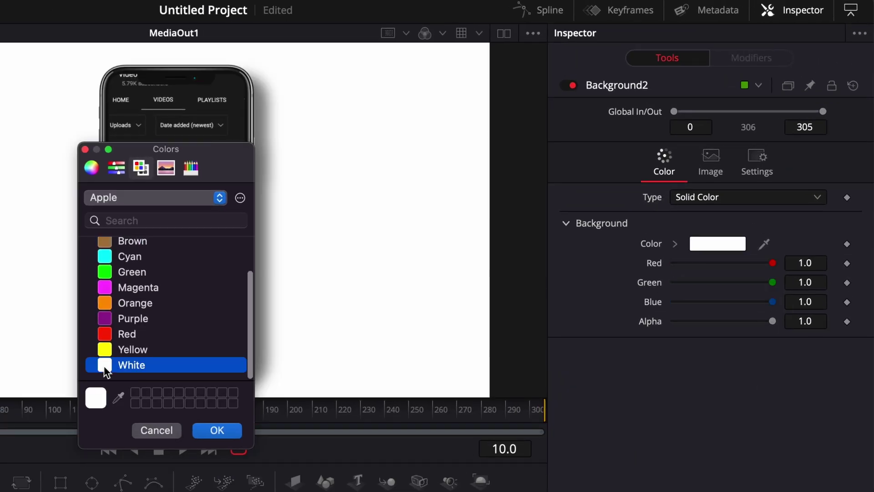
left_click(216, 430)
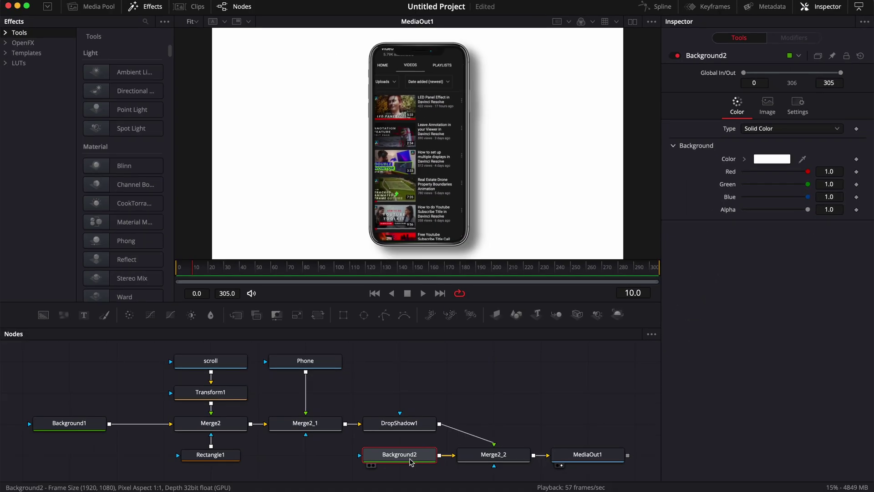
left_click_drag(410, 461, 389, 460)
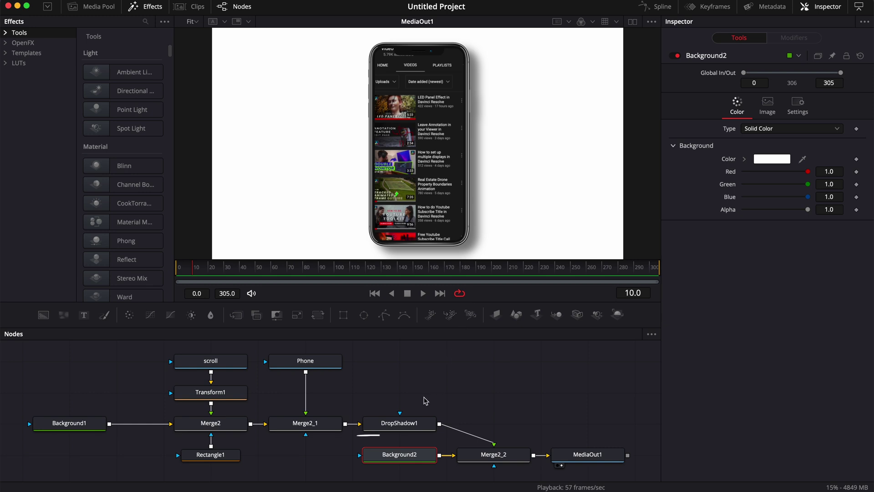
Insert Transform2 after DropShadow1, followed by a BrightnessContrast1 node
left_click(402, 423)
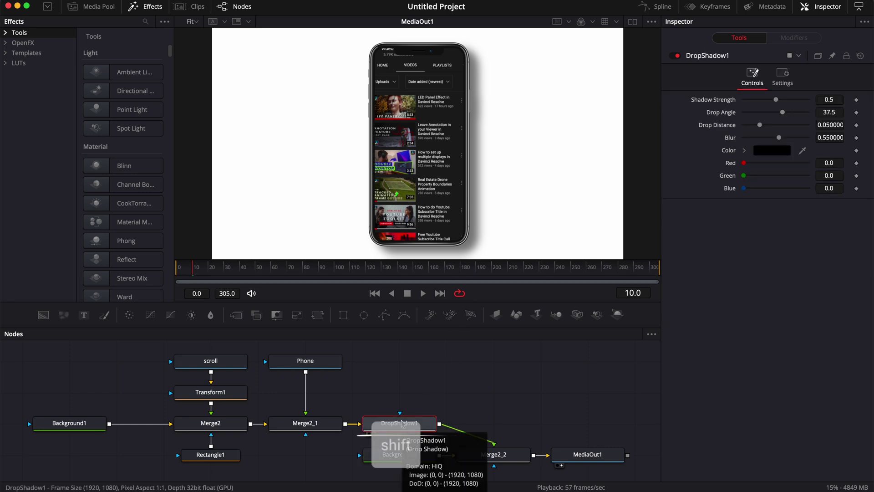
key("shift+space")
type("tra")
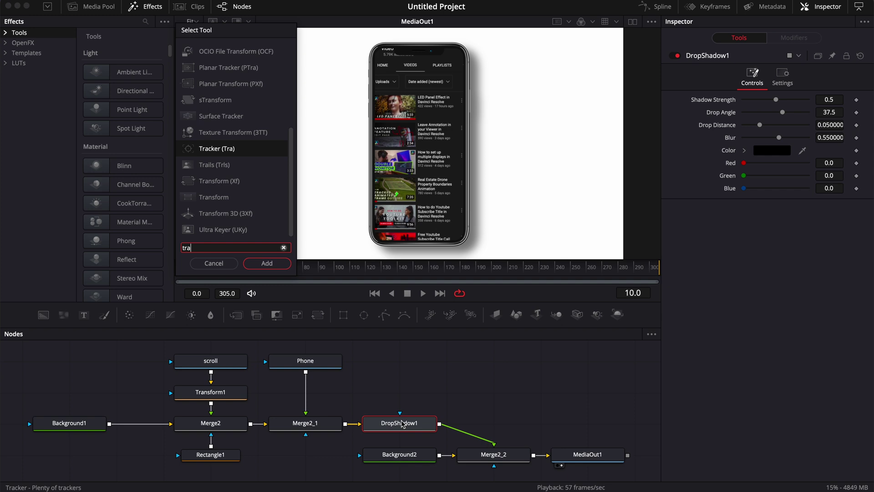
type("nsform")
key("Return")
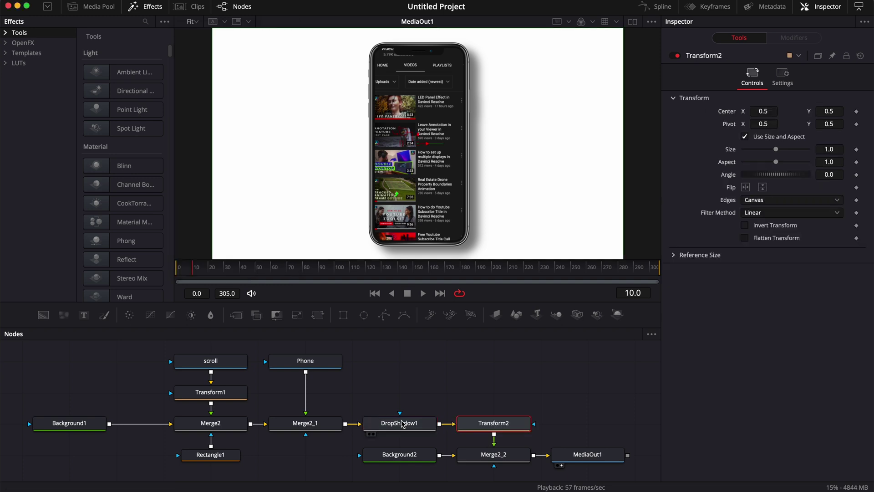
key("shift+space")
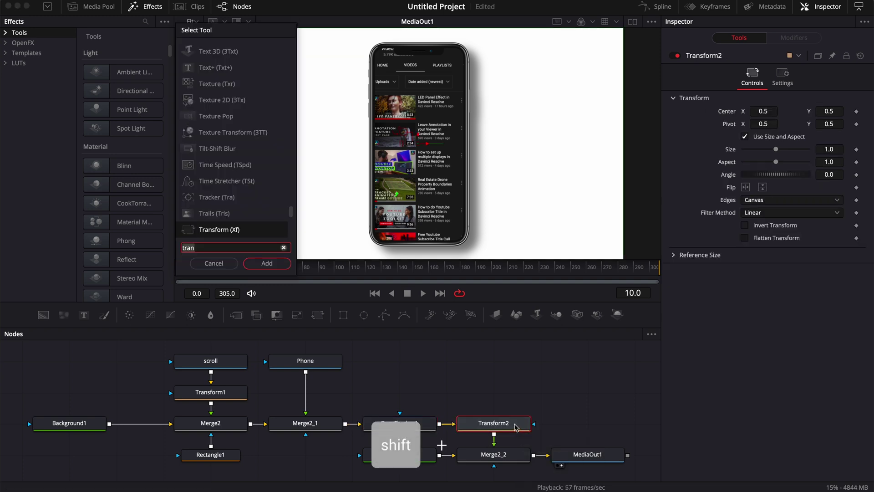
type("bri")
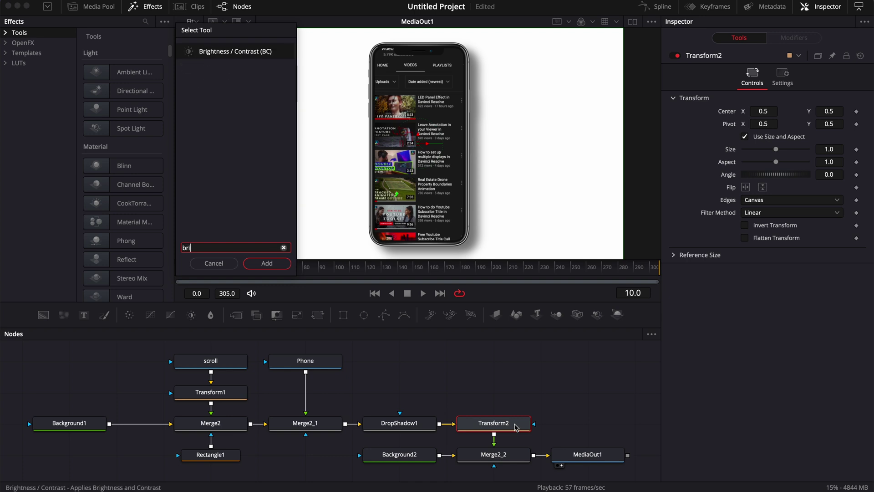
key("Return")
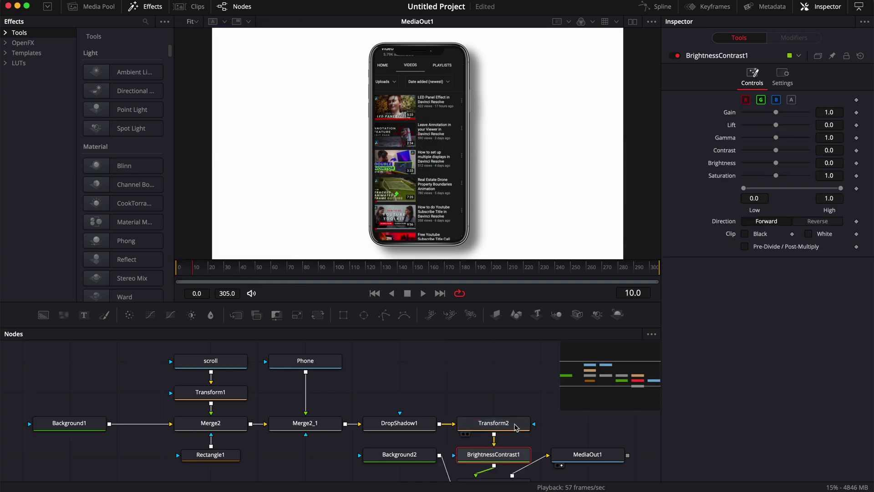
left_click(399, 454)
Keyframe Transform2's Size at 1.0 on frame 30 and 0.649 on frame 0
left_click(224, 273)
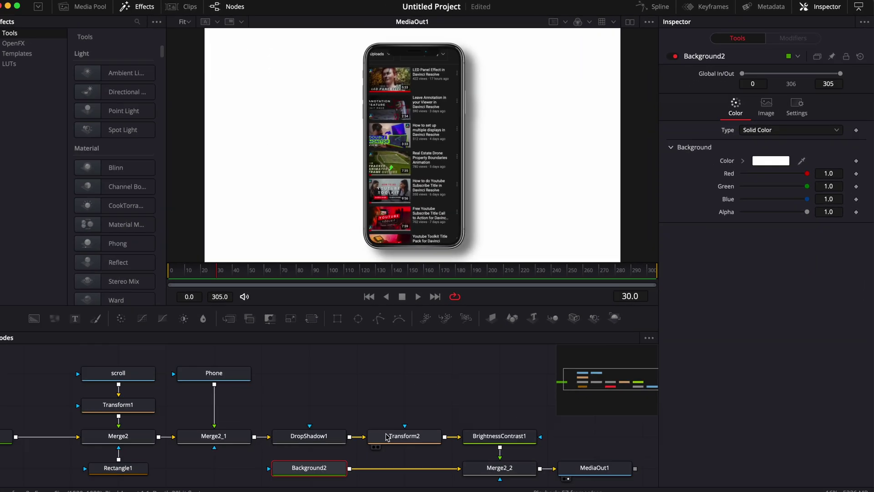
left_click(397, 435)
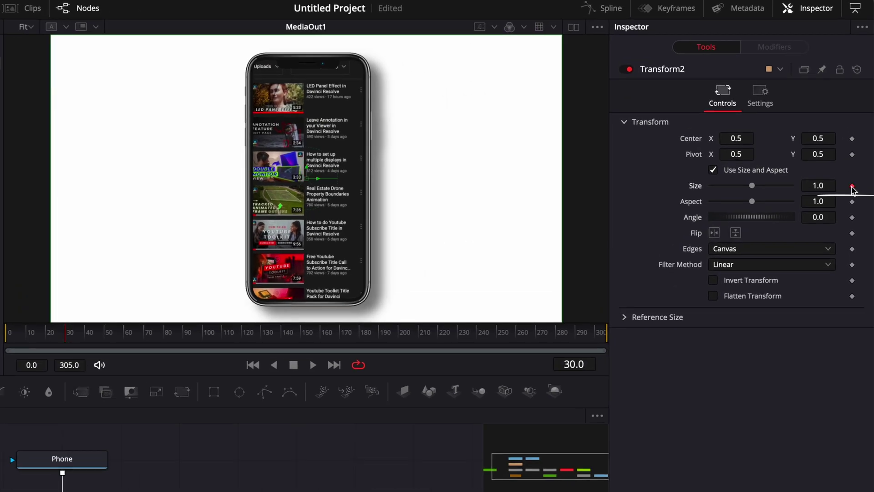
left_click_drag(18, 341, 4, 339)
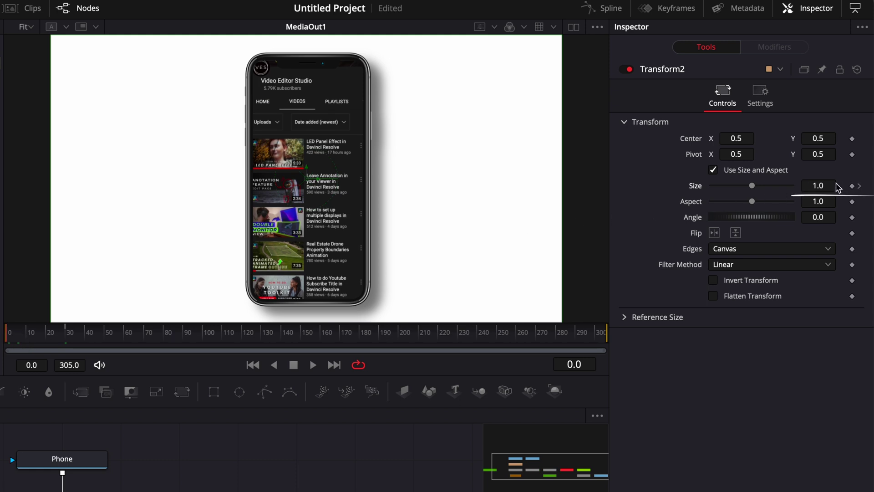
left_click_drag(832, 185, 795, 185)
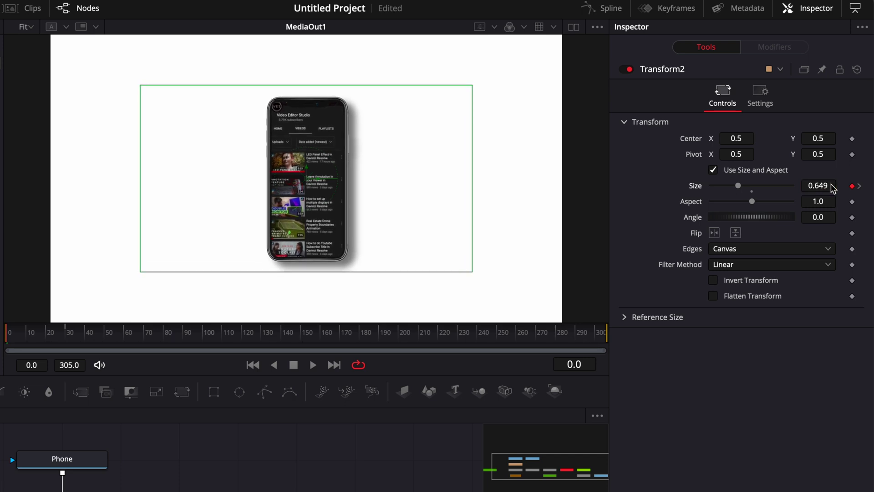
left_click(27, 339)
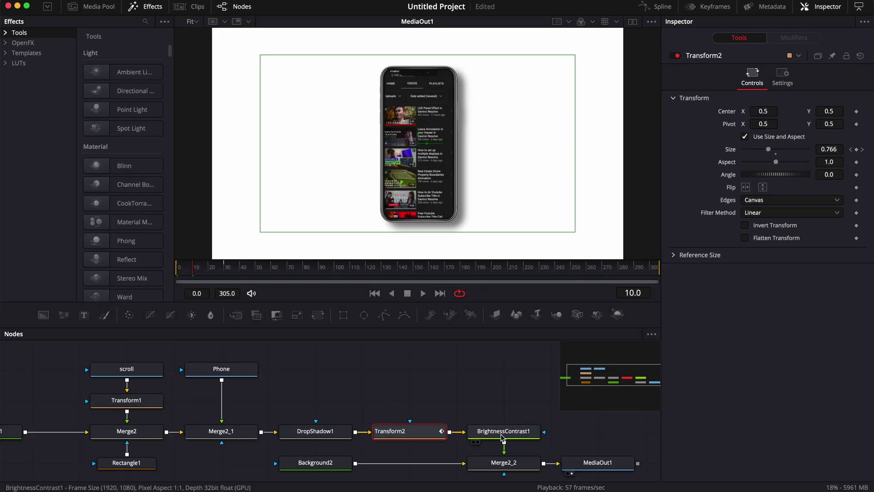
Keyframe BrightnessContrast1's Gain from 0.0 at frame 0 and preview the fade-in
left_click(503, 435)
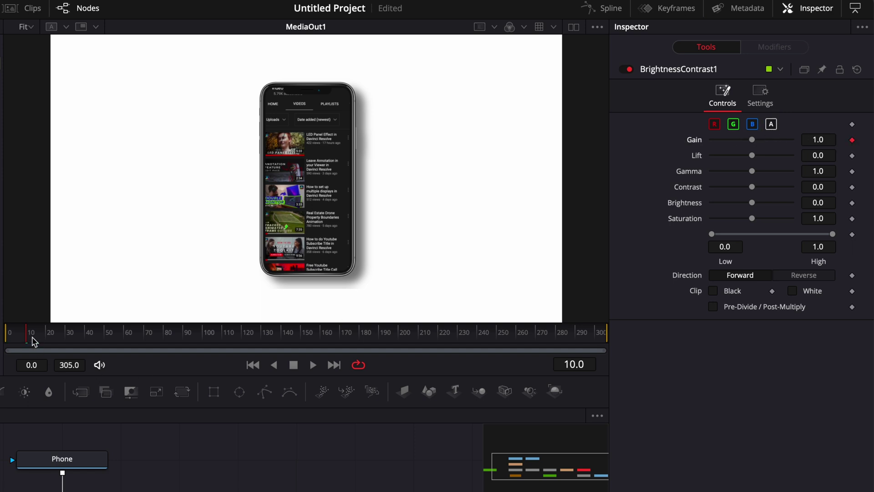
left_click_drag(18, 339, 5, 341)
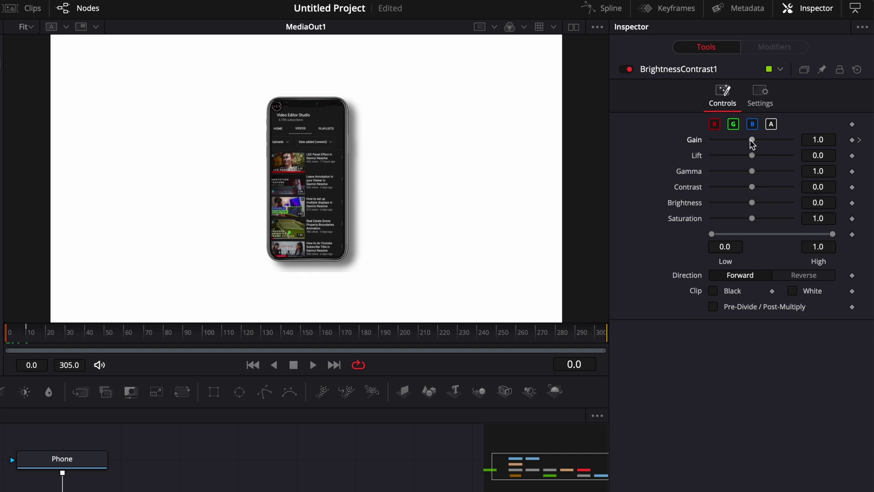
left_click_drag(752, 142, 711, 143)
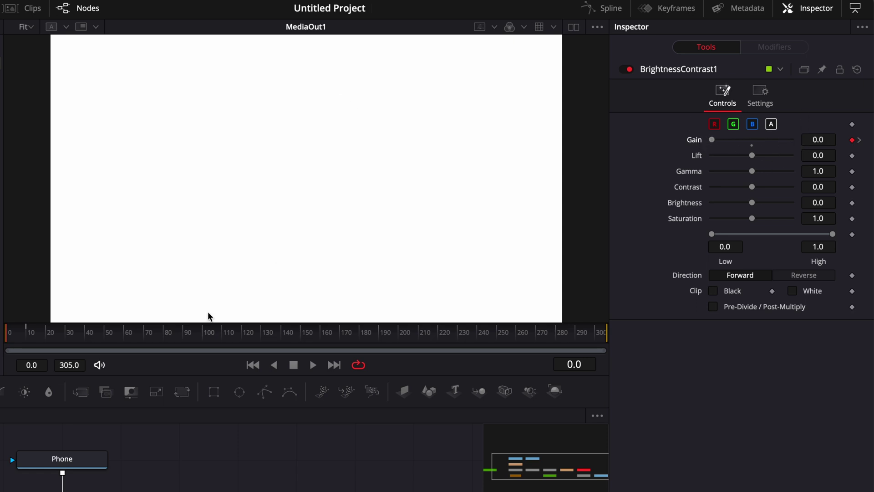
key("space")
key("space")
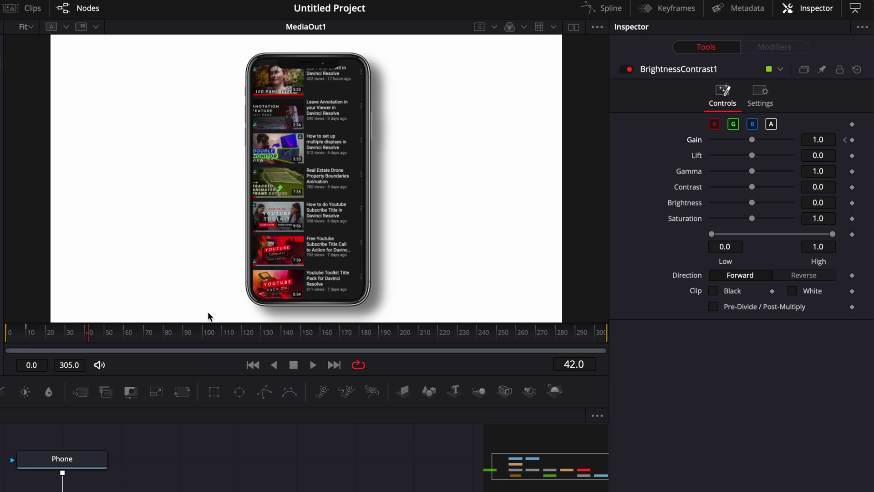
left_click_drag(16, 339, 32, 337)
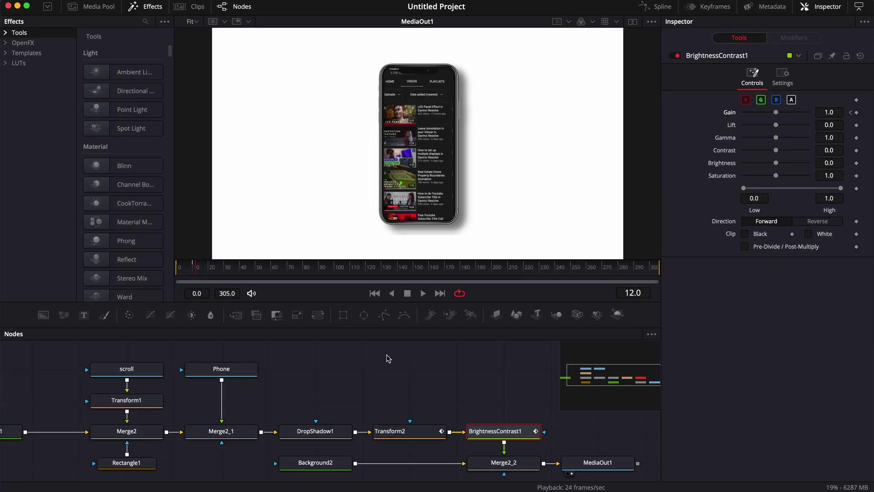
Set DropShadow1's distance to 0.0315, blur to 0.504 and drop angle to 43.0
left_click(321, 434)
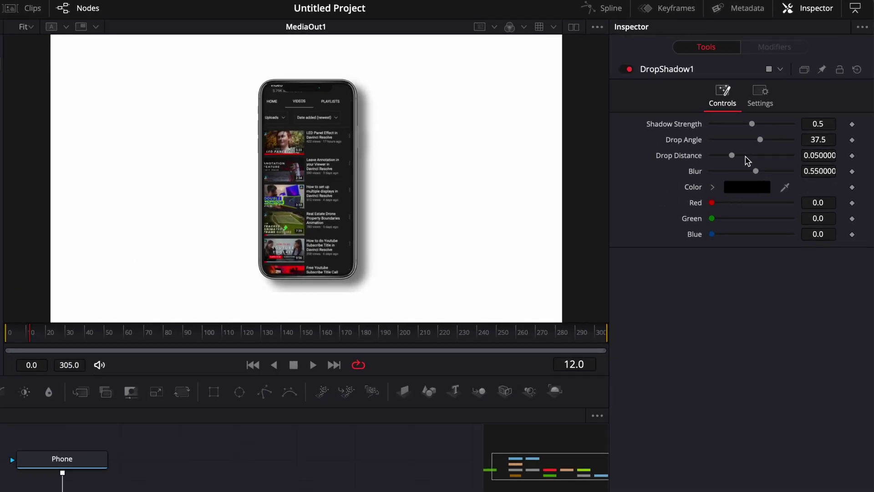
left_click_drag(733, 157, 752, 173)
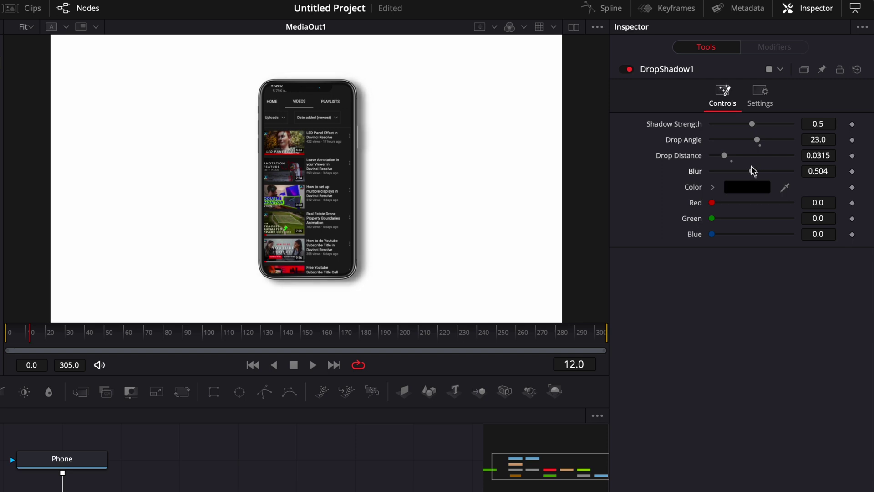
left_click_drag(758, 142, 761, 144)
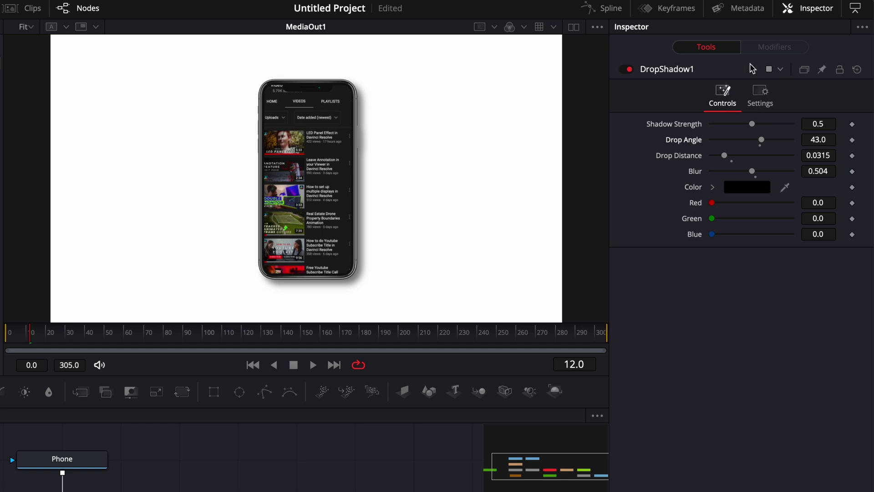
In the Spline editor, smooth both Transform2 Size keyframes and drag Ease In to 72.9
left_click(614, 9)
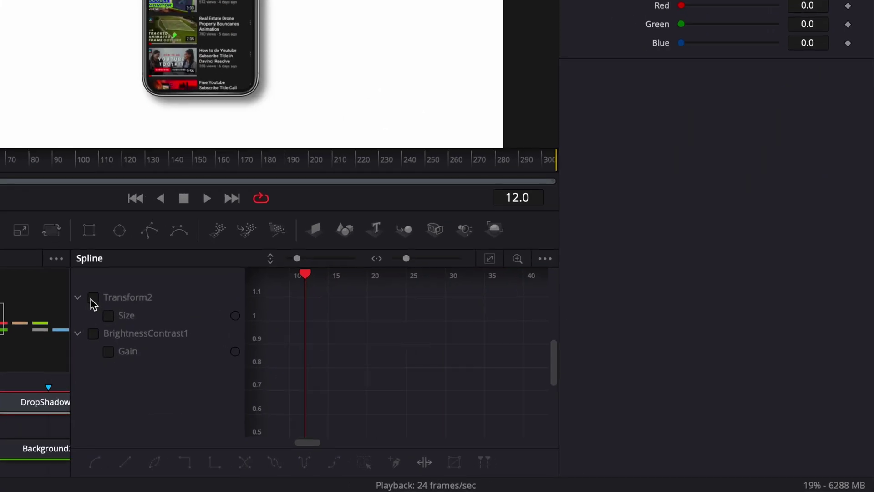
left_click(217, 448)
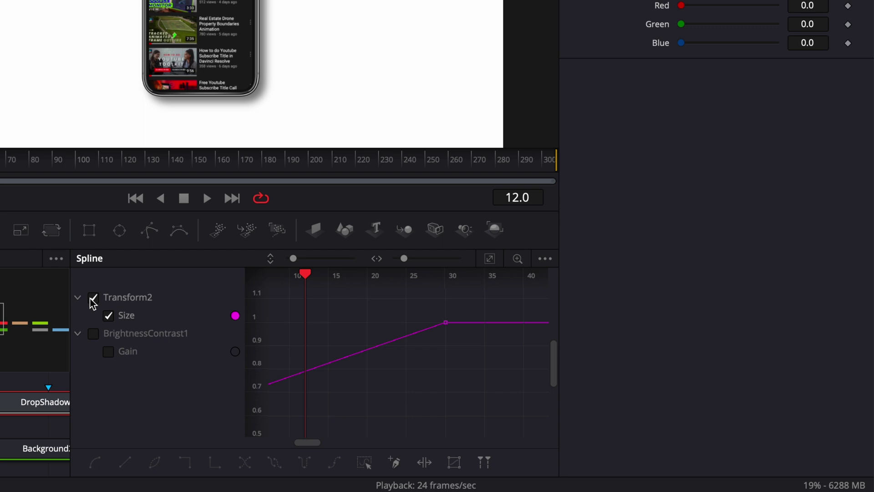
left_click(491, 261)
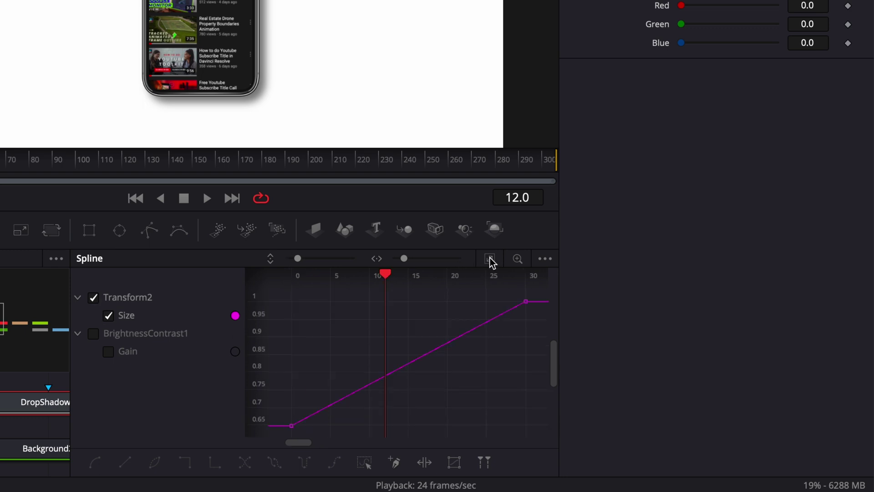
left_click_drag(304, 423, 531, 286)
key("s")
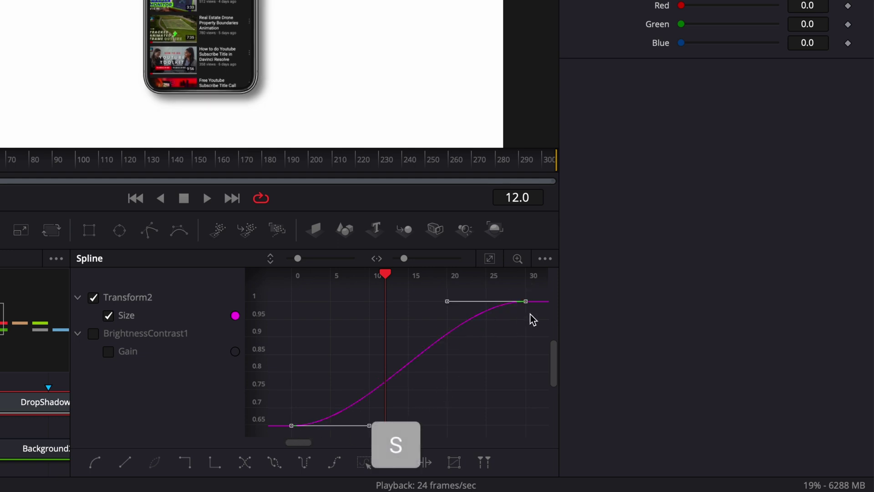
key("t")
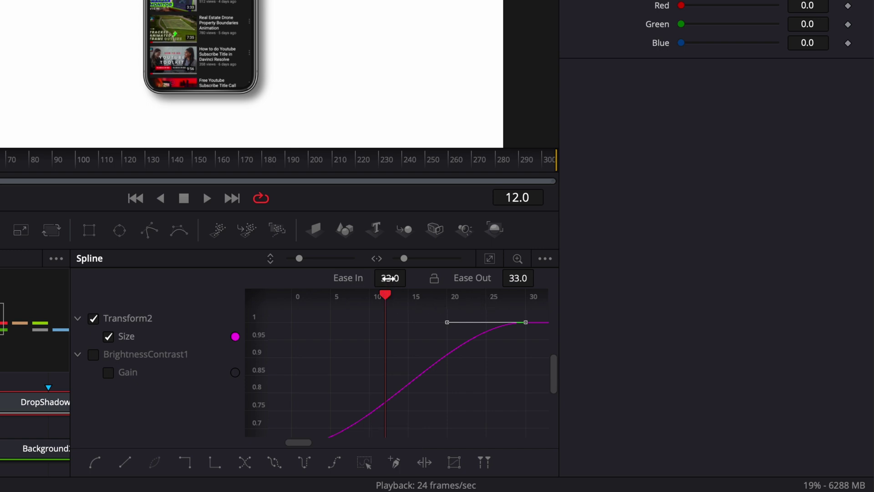
left_click_drag(389, 278, 411, 279)
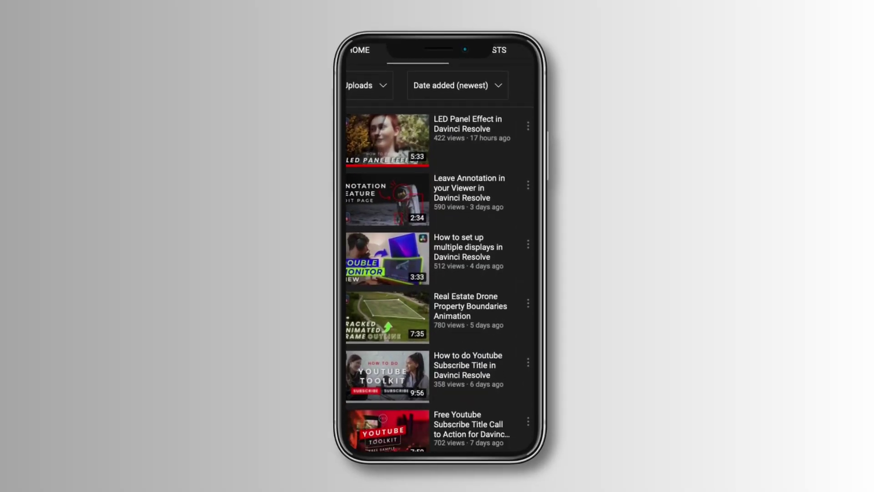